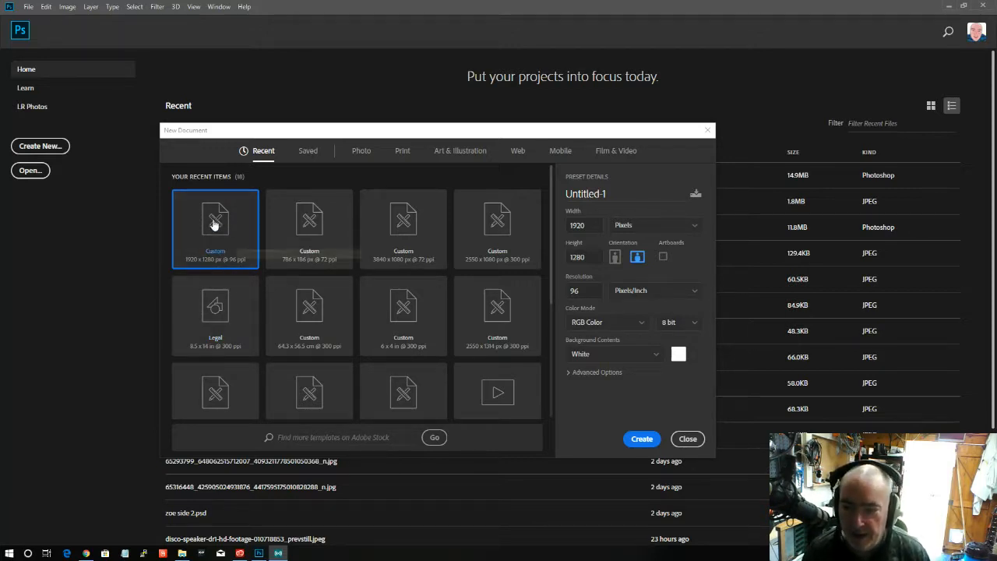
Create a new 1920 x 1280 pixel document at 96 ppi and fill its background with black
{"action": "left_click", "coordinate": [642, 440]}
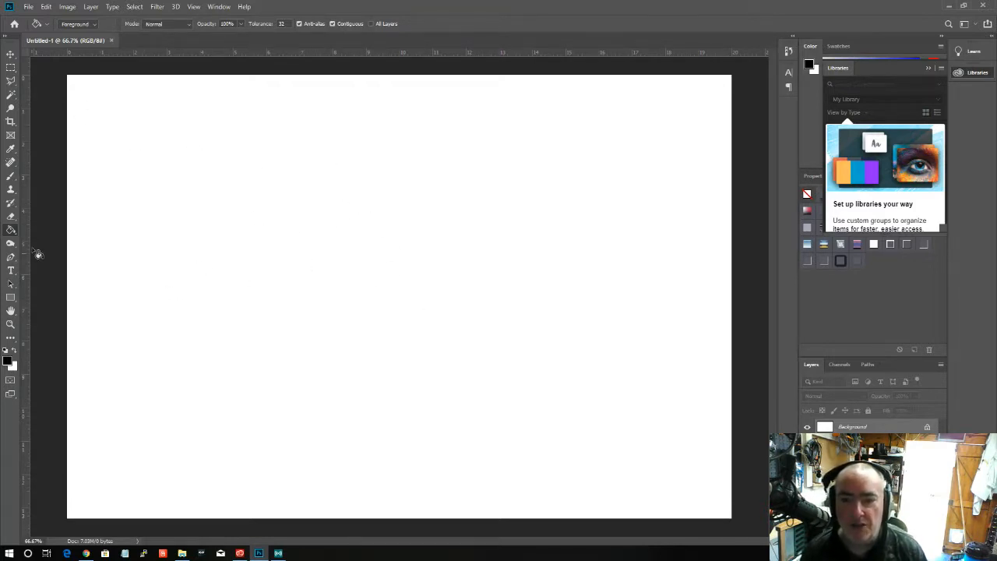
{"action": "left_click", "coordinate": [9, 361]}
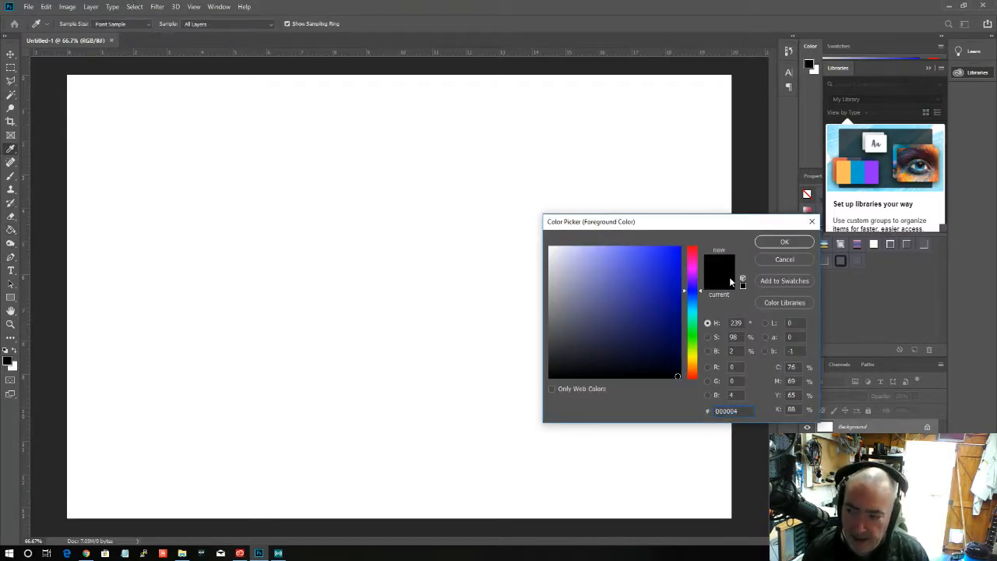
{"action": "left_click", "coordinate": [776, 243]}
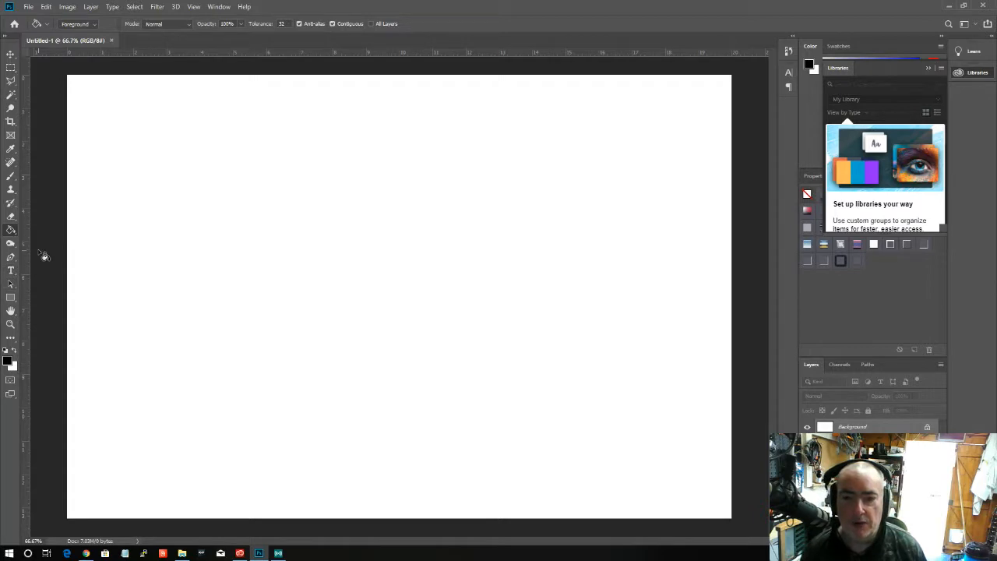
{"action": "left_click", "coordinate": [240, 242]}
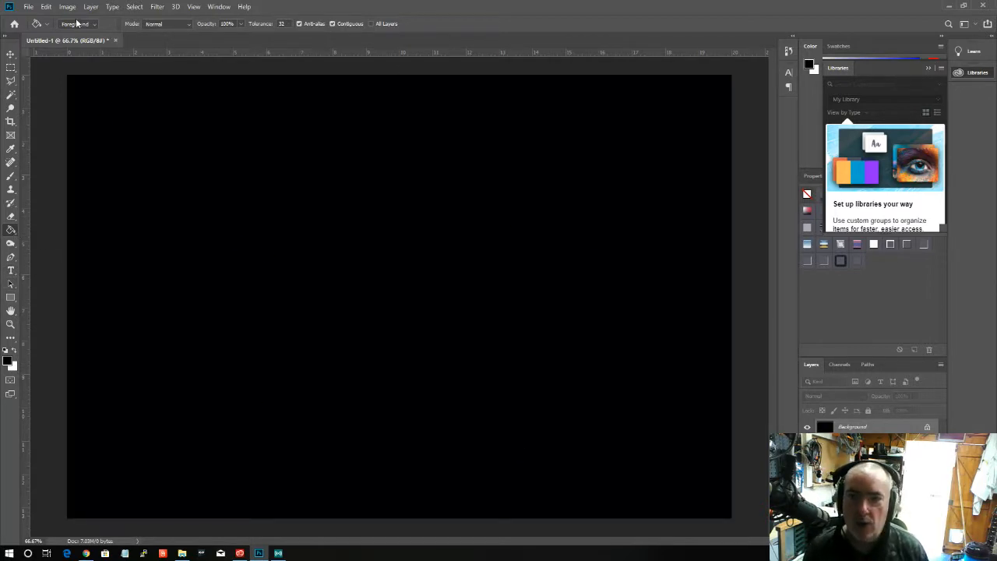
Add a new empty layer named "Base"
{"action": "left_click", "coordinate": [91, 7]}
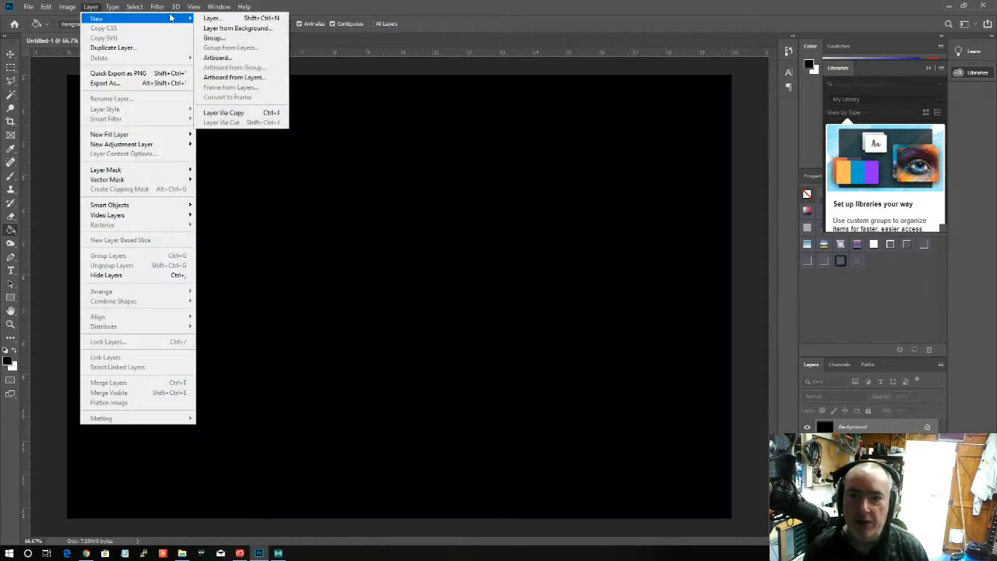
{"action": "mouse_move", "coordinate": [143, 20]}
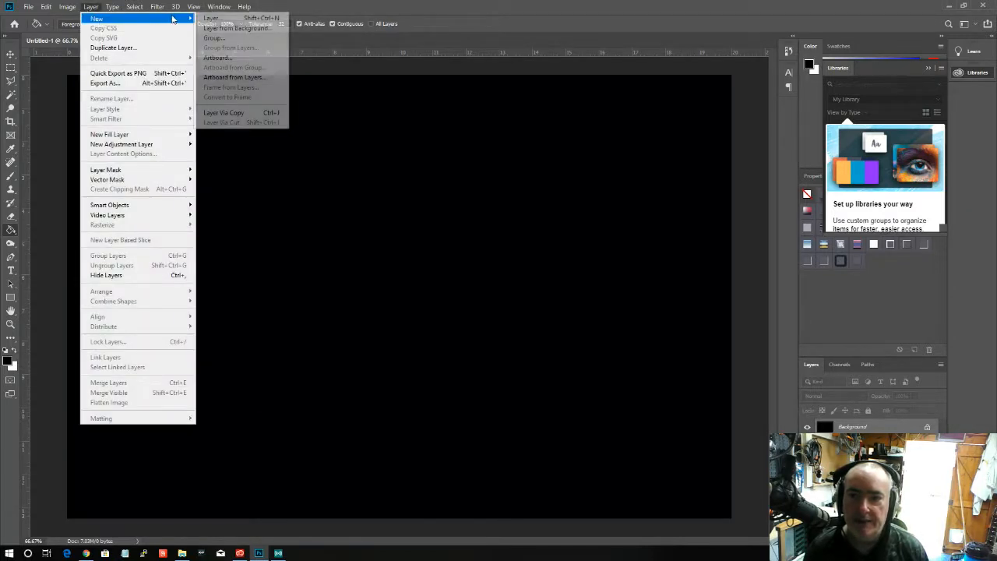
{"action": "left_click", "coordinate": [214, 19]}
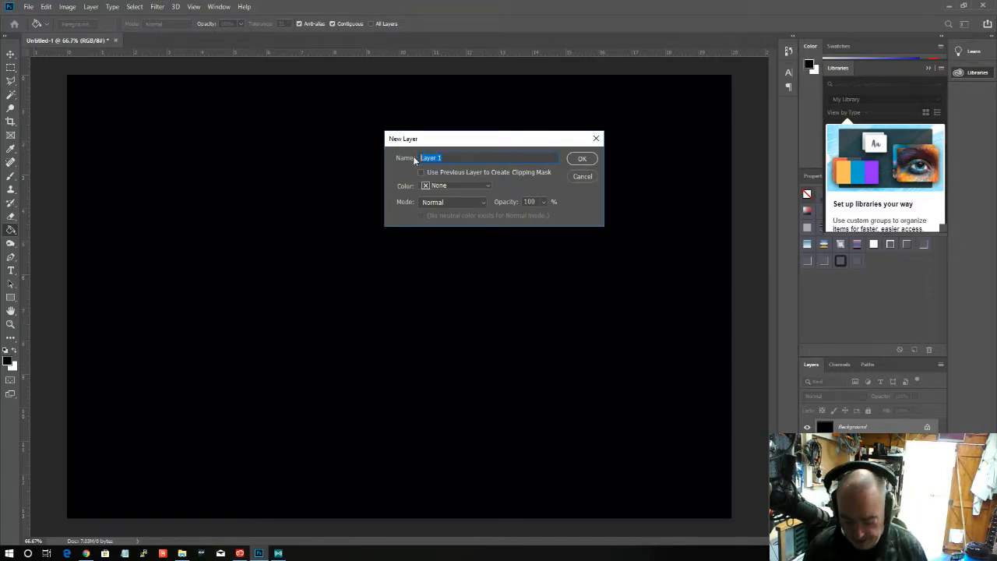
{"action": "type", "text": "Base"}
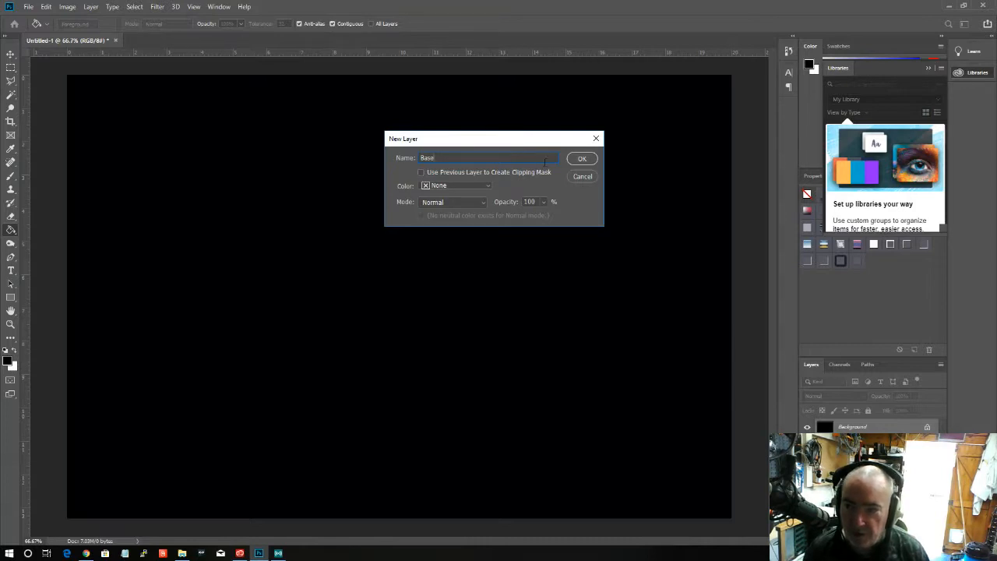
{"action": "left_click", "coordinate": [580, 159]}
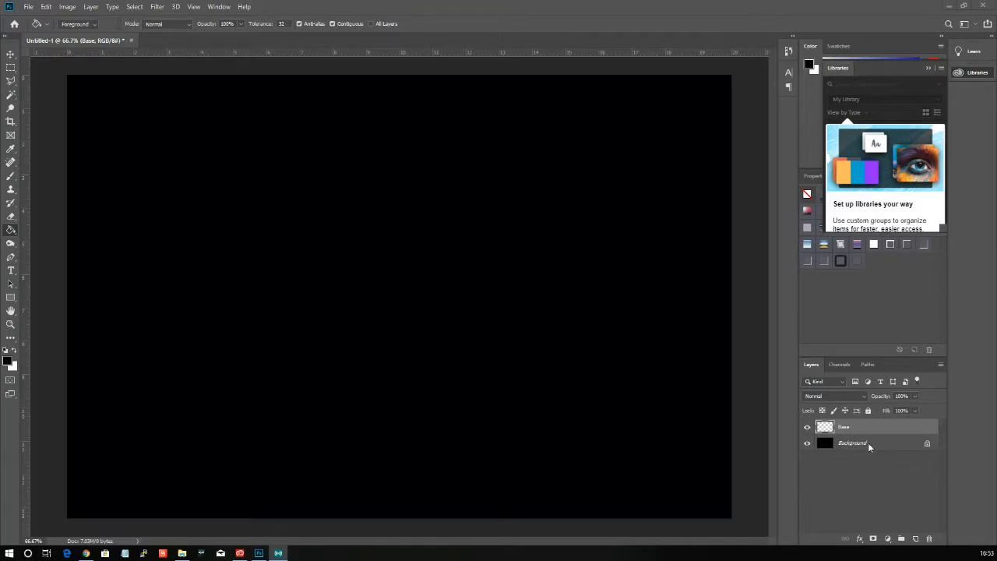
Unlock the black background layer and move it above the Base layer
{"action": "left_click", "coordinate": [928, 444]}
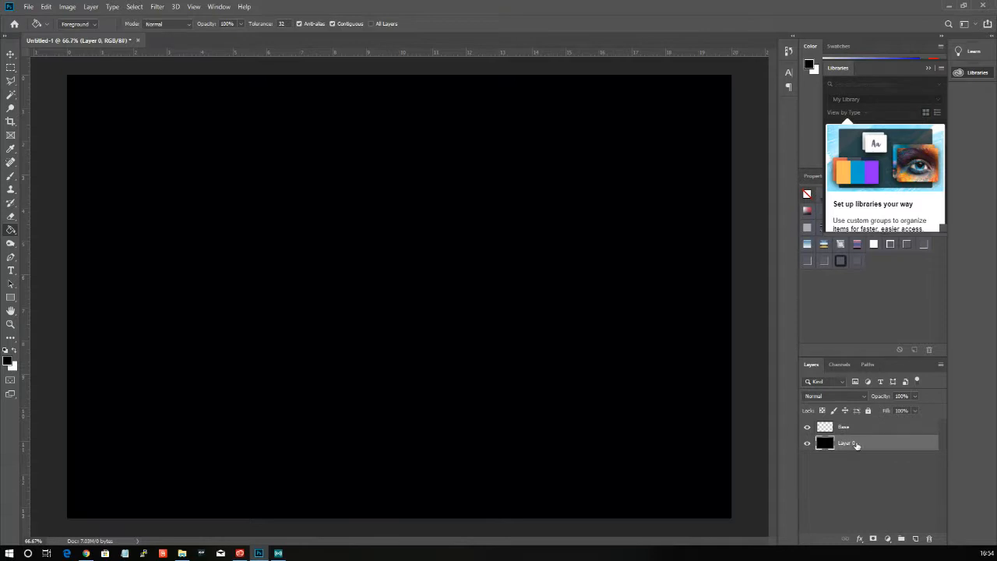
{"action": "left_click_drag", "start_coordinate": [854, 444], "coordinate": [860, 427]}
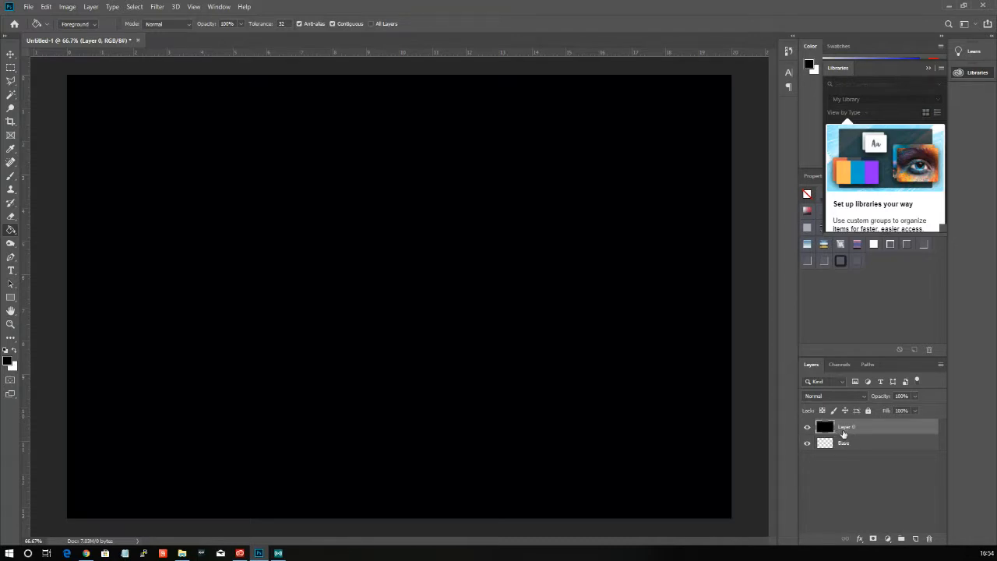
Rename the black layer as "REMOVE THIS LAYER"
{"action": "double_click", "coordinate": [847, 426]}
{"action": "type", "text": "Bl"}
{"action": "type", "text": "MOVE TJISD"}
{"action": "type", "text": " LAYER"}
{"action": "key", "text": "BackSpace"}
{"action": "key", "text": "BackSpace"}
{"action": "key", "text": "BackSpace"}
{"action": "key", "text": "BackSpace"}
{"action": "key", "text": "BackSpace"}
{"action": "key", "text": "BackSpace"}
{"action": "key", "text": "BackSpace"}
{"action": "key", "text": "BackSpace"}
{"action": "key", "text": "BackSpace"}
{"action": "type", "text": "HIS LAYER"}
{"action": "key", "text": "Return"}
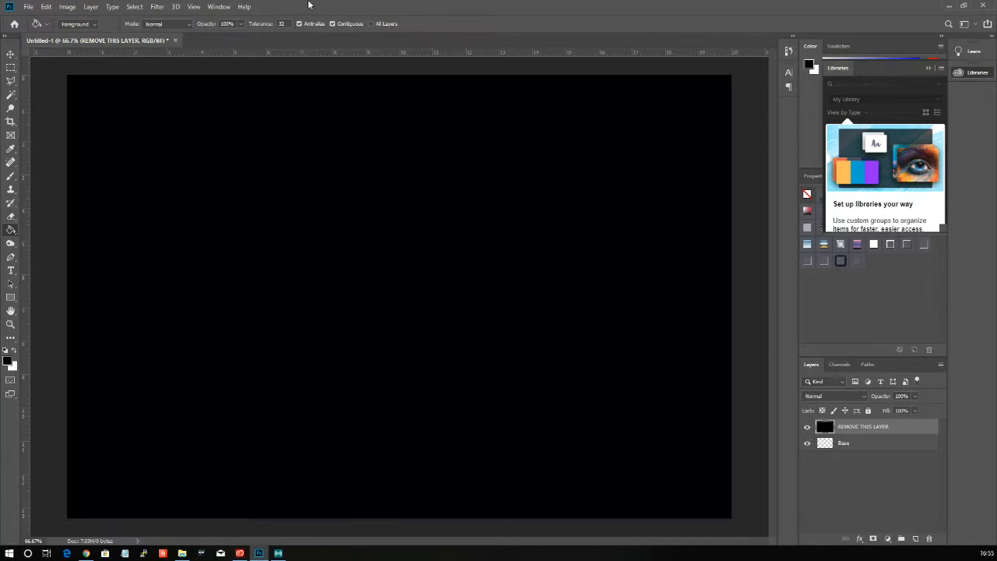
Add white script text with the couple's first names joined by an ampersand in the upper middle of the canvas
{"action": "left_click", "coordinate": [11, 271]}
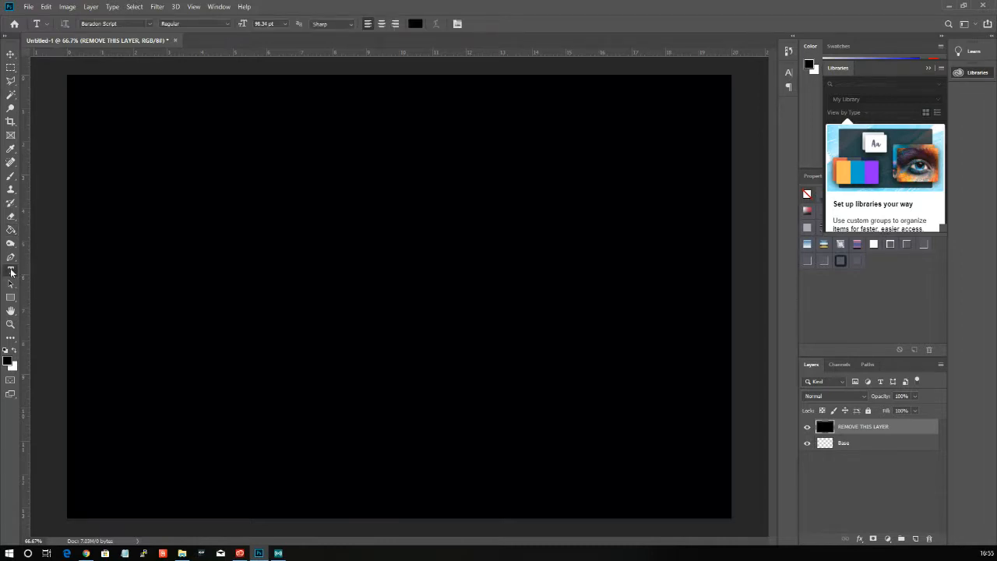
{"action": "left_click", "coordinate": [416, 24]}
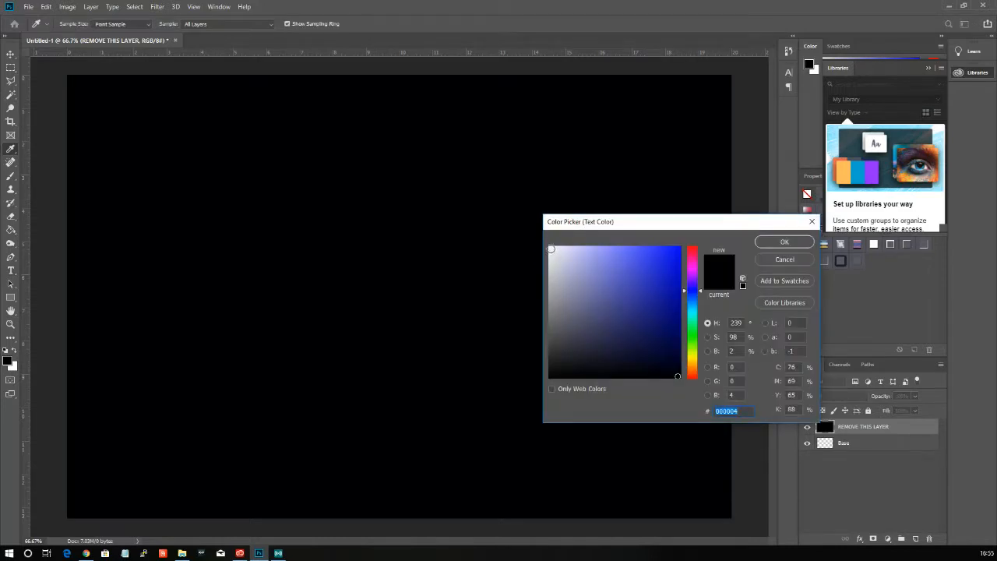
{"action": "left_click", "coordinate": [550, 248]}
{"action": "left_click", "coordinate": [782, 242]}
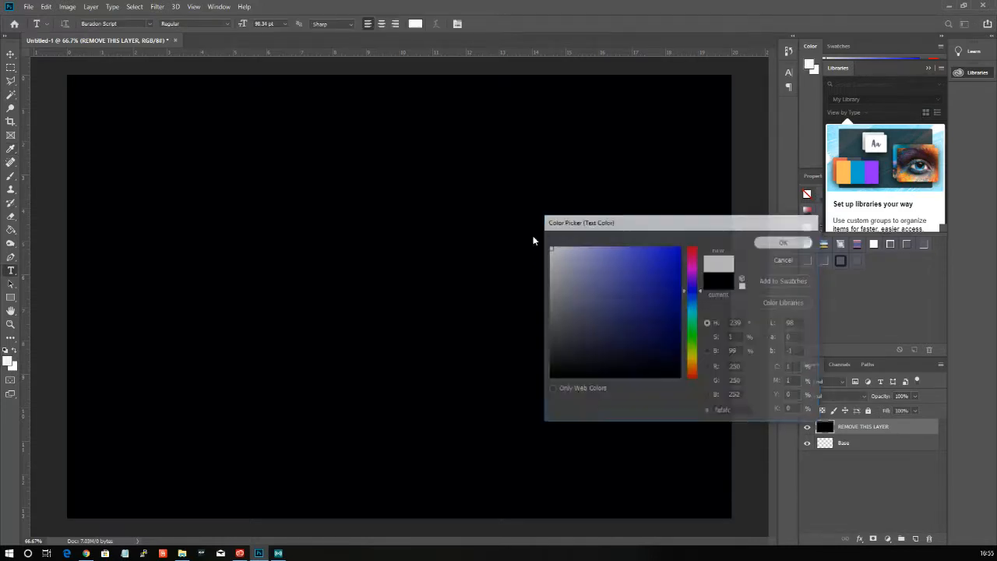
{"action": "left_click", "coordinate": [321, 221]}
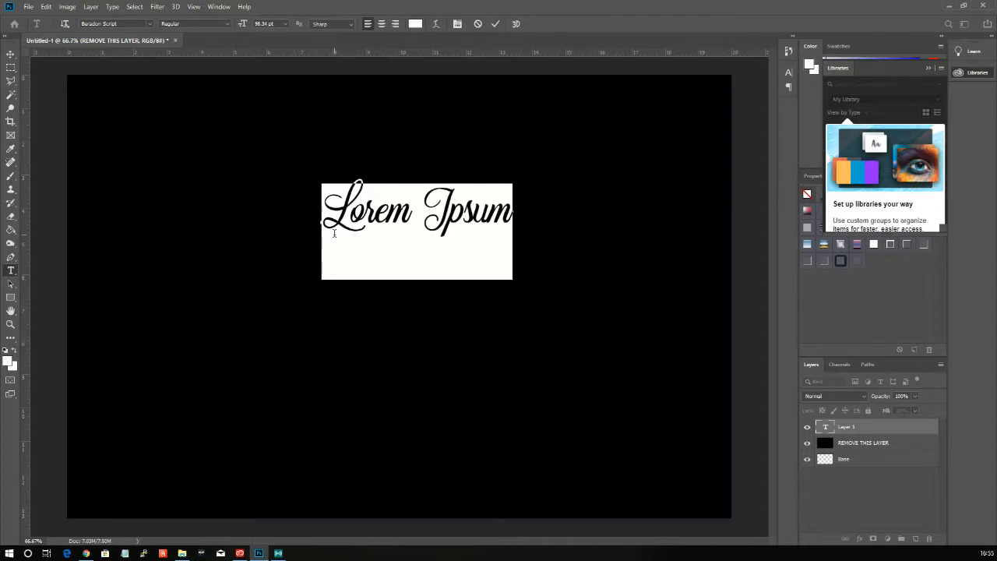
{"action": "type", "text": "Jon"}
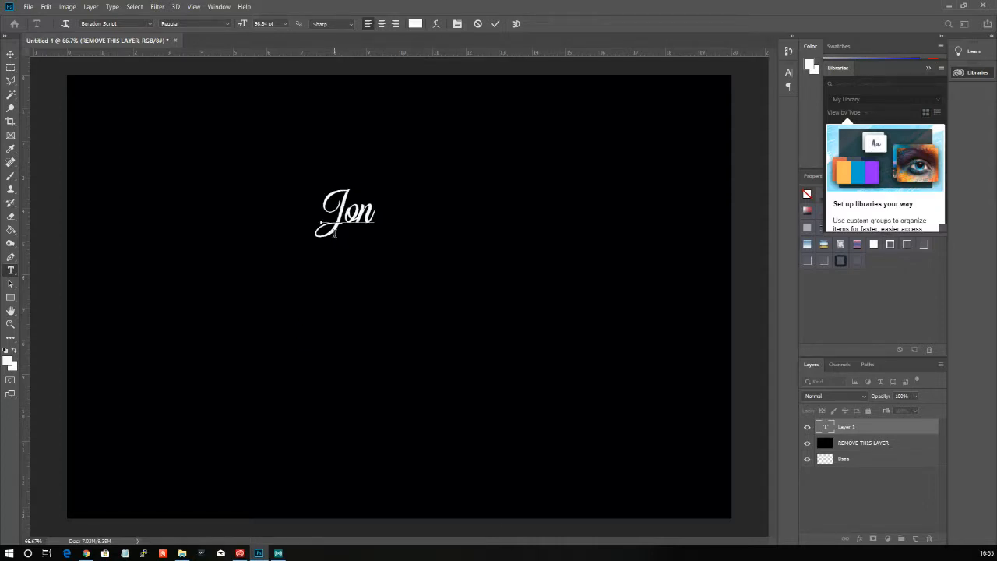
{"action": "type", "text": "  &  Bonn"}
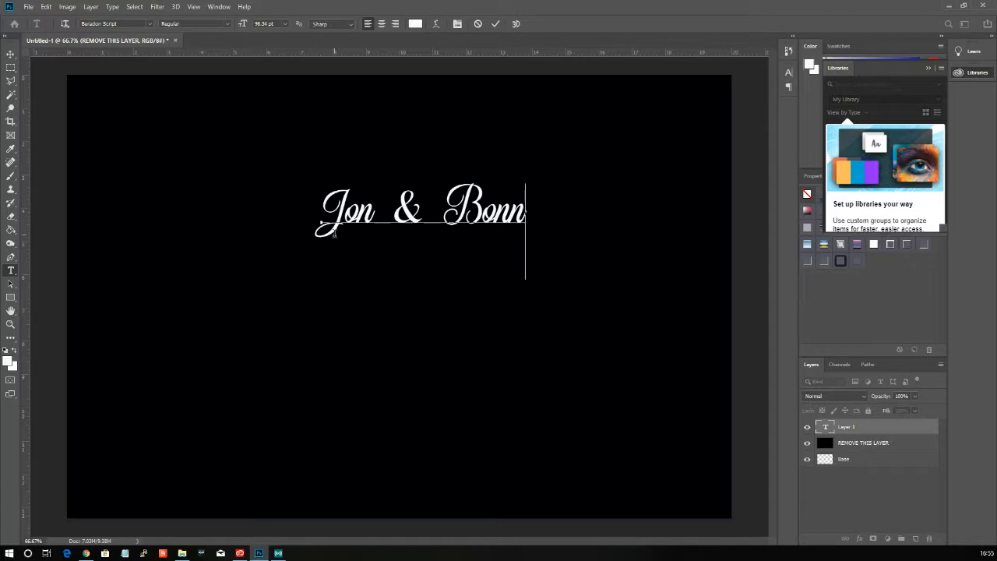
{"action": "type", "text": "ie"}
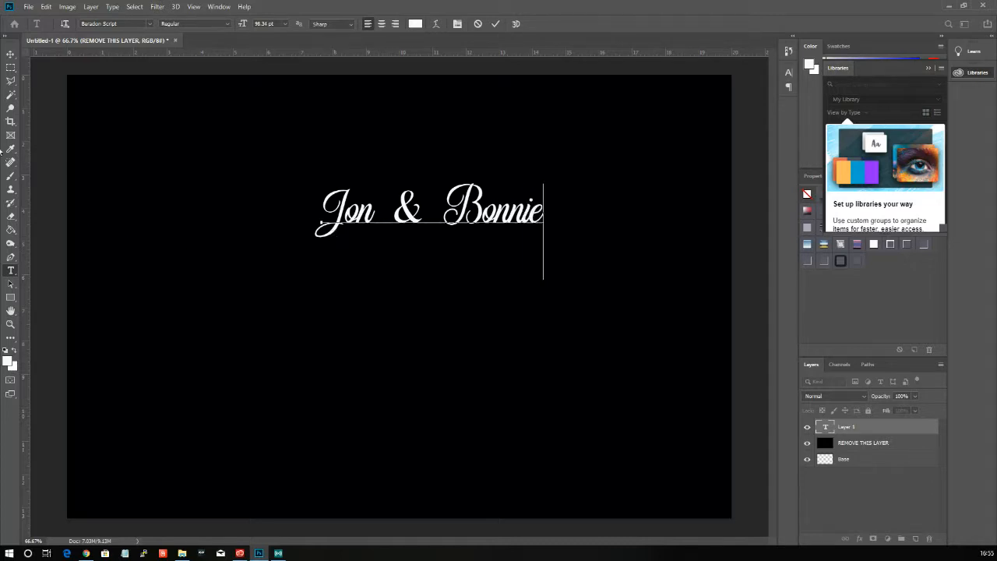
Scale the names text up to about 210% and move it to the middle of the canvas
{"action": "left_click", "coordinate": [10, 54]}
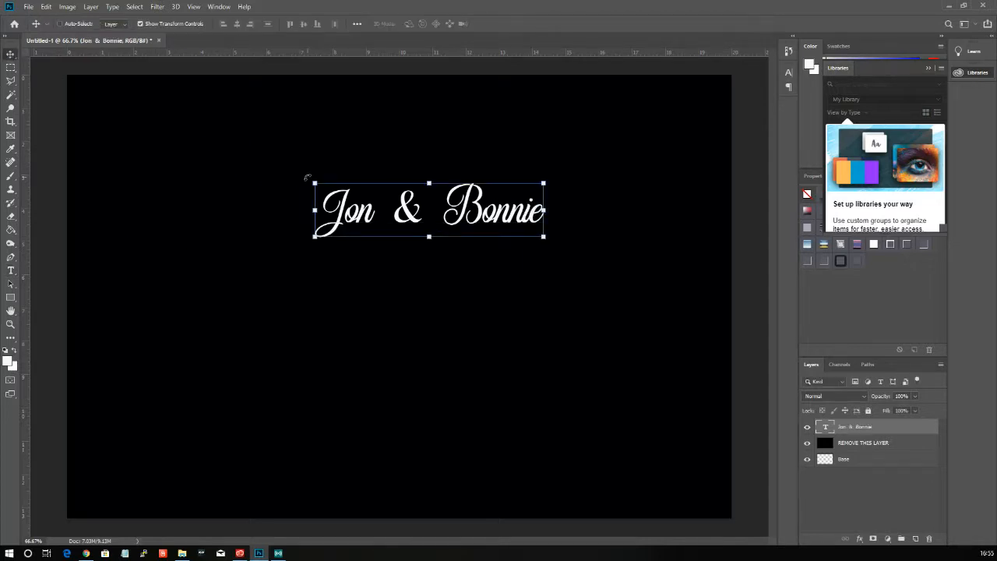
{"action": "left_click_drag", "start_coordinate": [243, 169], "coordinate": [35, 102]}
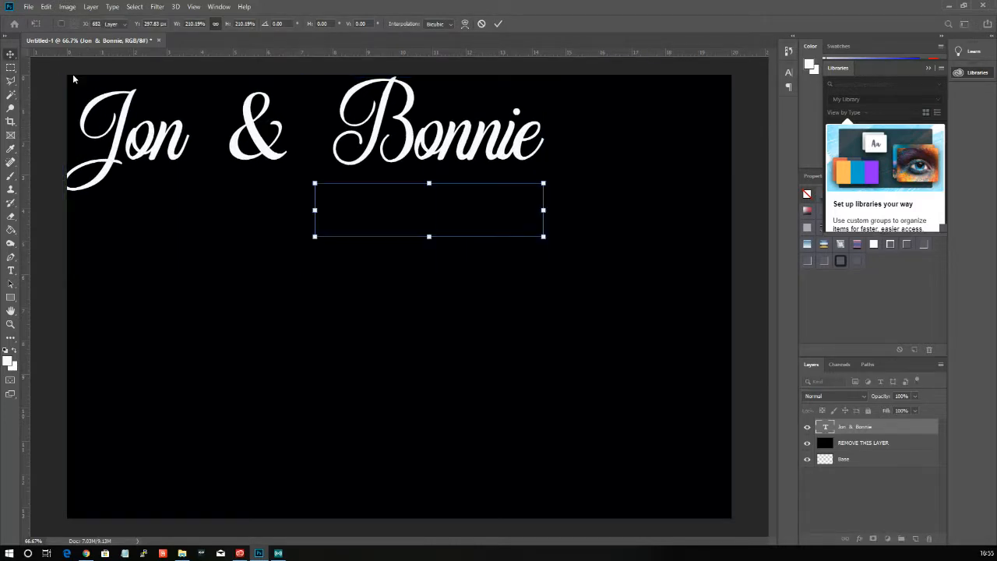
{"action": "key", "text": "Return"}
{"action": "left_click_drag", "start_coordinate": [240, 152], "coordinate": [357, 293]}
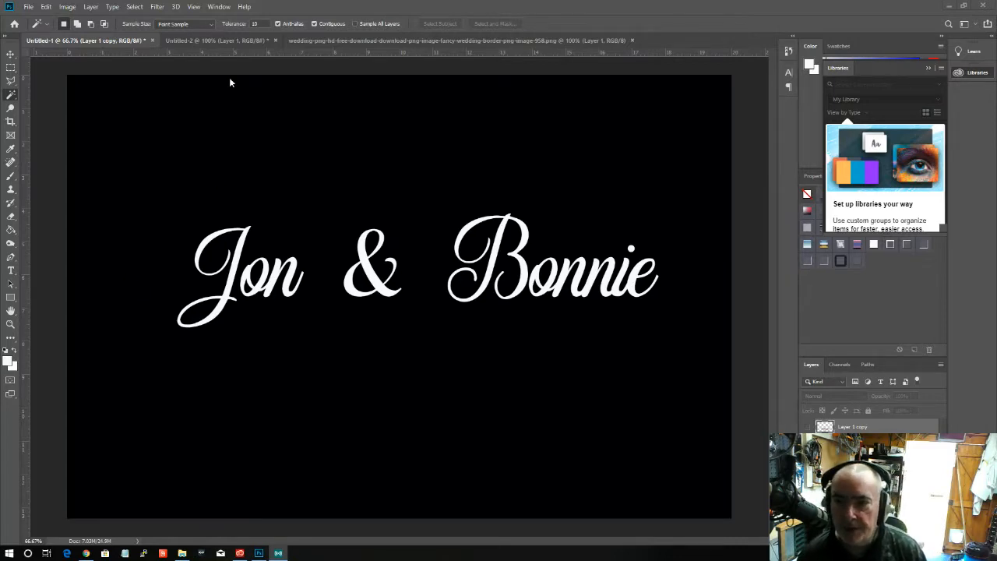
Paste the copied gold ornamental border into the Untitled-1 document and move it up so its upper half sits above the names
{"action": "left_click", "coordinate": [498, 40]}
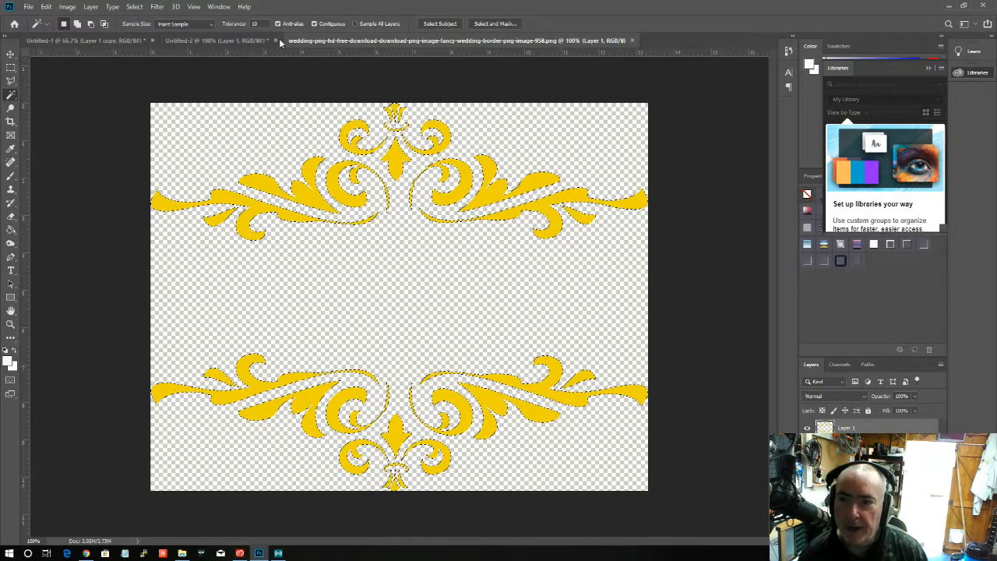
{"action": "left_click", "coordinate": [173, 40]}
{"action": "left_click", "coordinate": [121, 41]}
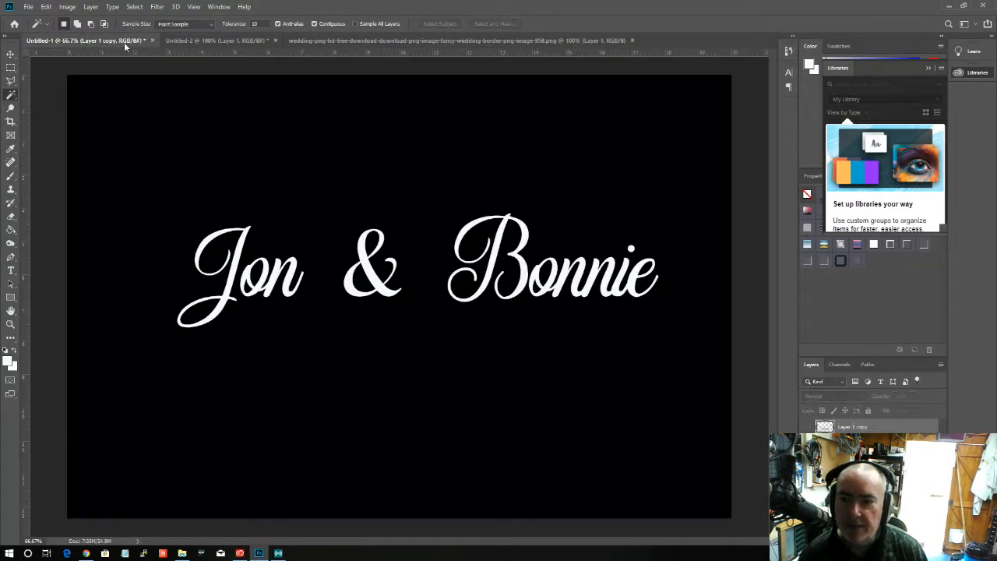
{"action": "left_click", "coordinate": [194, 40]}
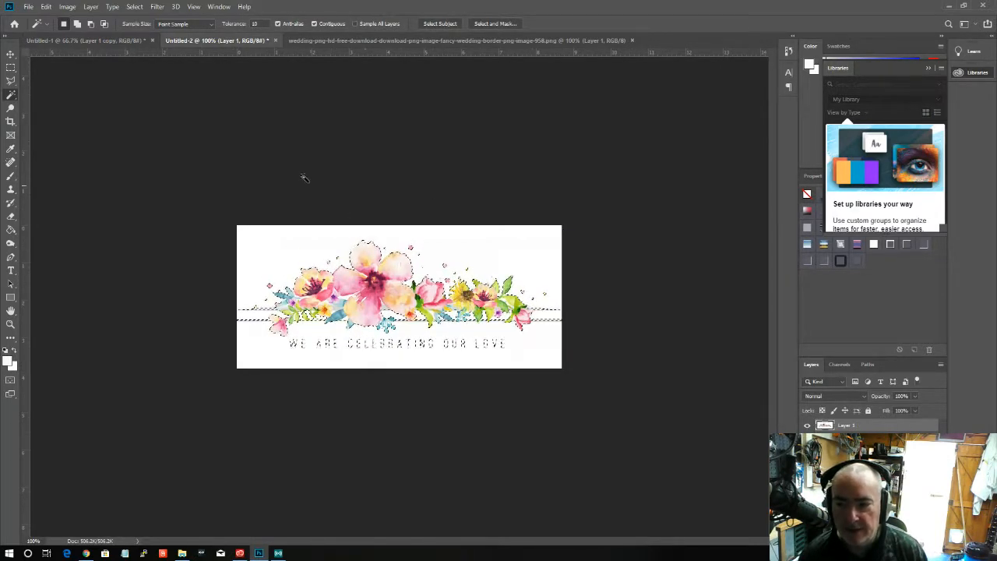
{"action": "left_click", "coordinate": [87, 40]}
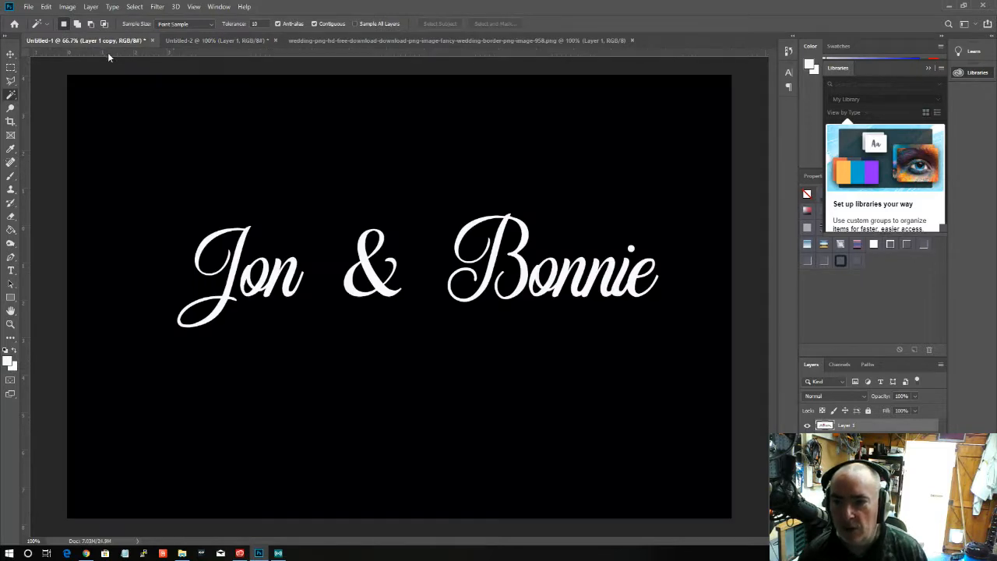
{"action": "left_click", "coordinate": [46, 6]}
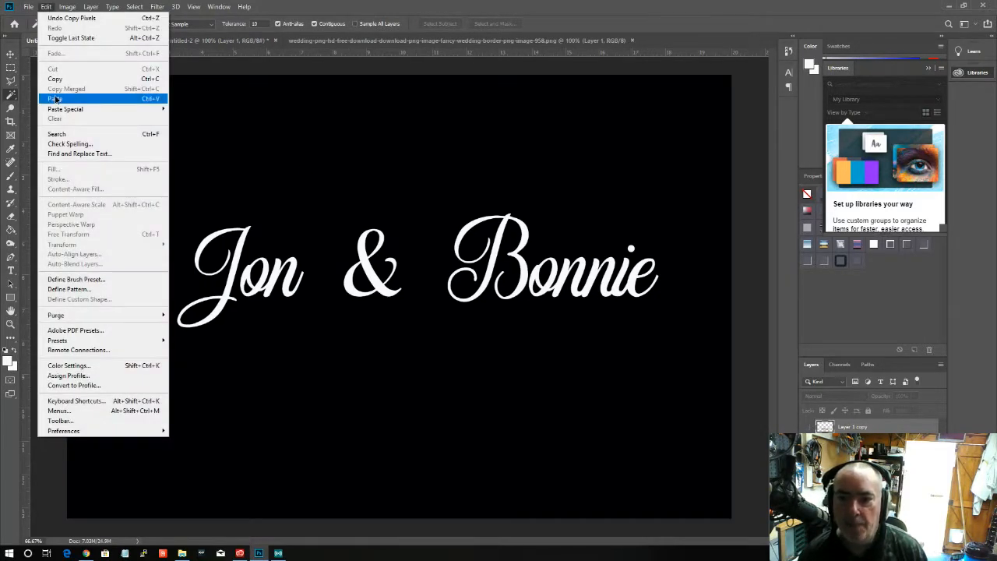
{"action": "left_click", "coordinate": [56, 97]}
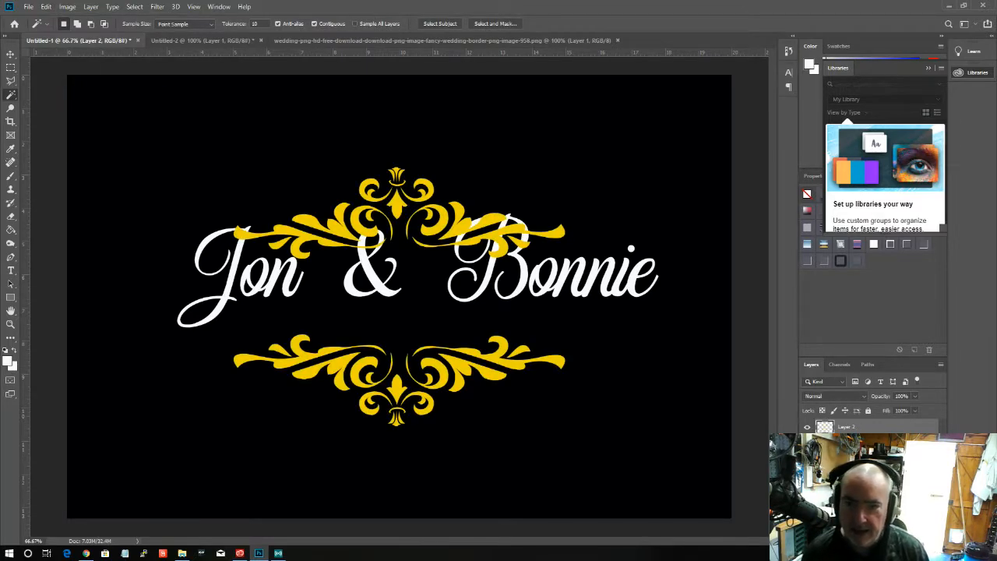
{"action": "left_click", "coordinate": [10, 53]}
{"action": "left_click_drag", "start_coordinate": [375, 240], "coordinate": [375, 189]}
Select the lower half of the gold border with a rectangular marquee, copy it and delete it from its layer
{"action": "left_click", "coordinate": [10, 67]}
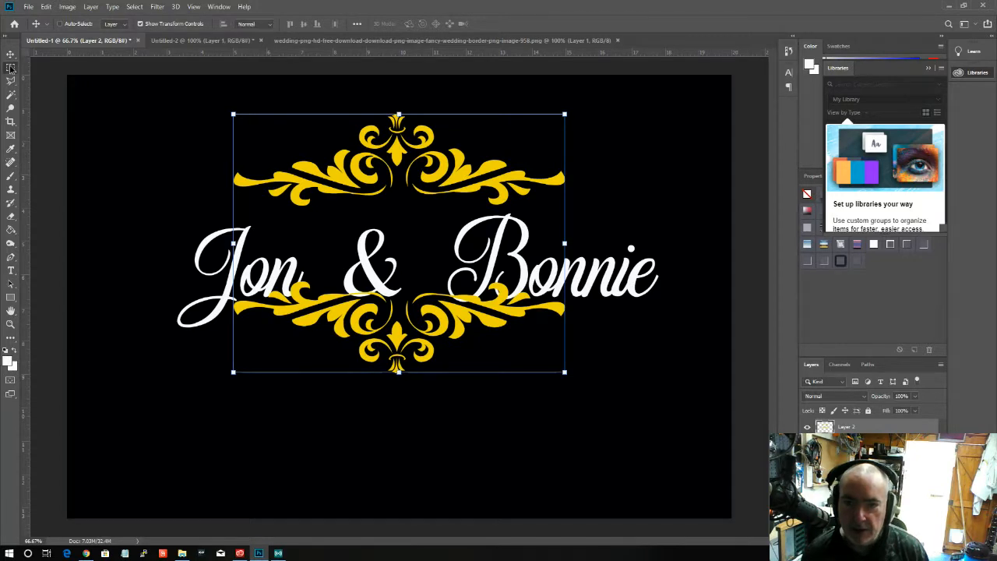
{"action": "left_click_drag", "start_coordinate": [201, 251], "coordinate": [600, 430]}
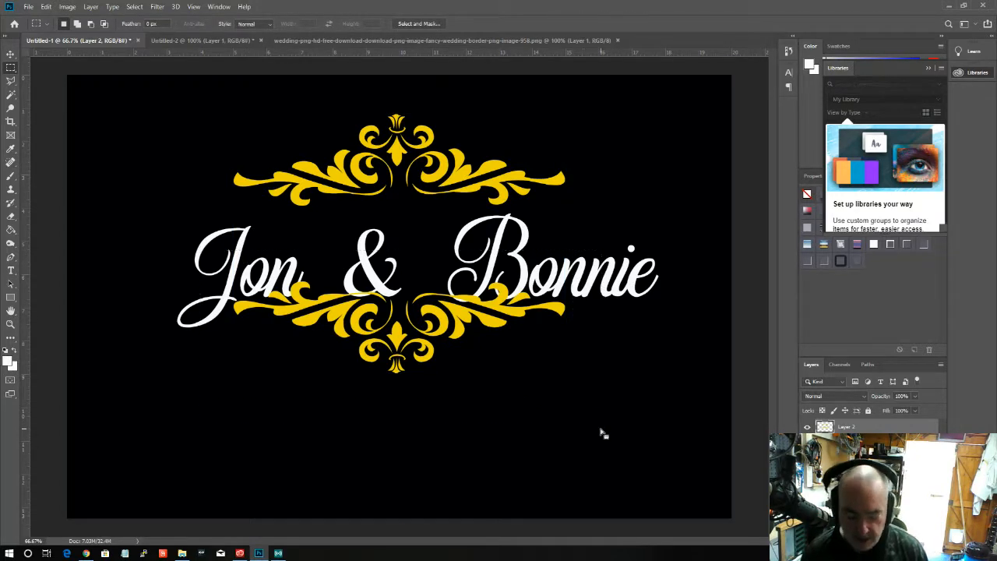
{"action": "key", "text": "Delete"}
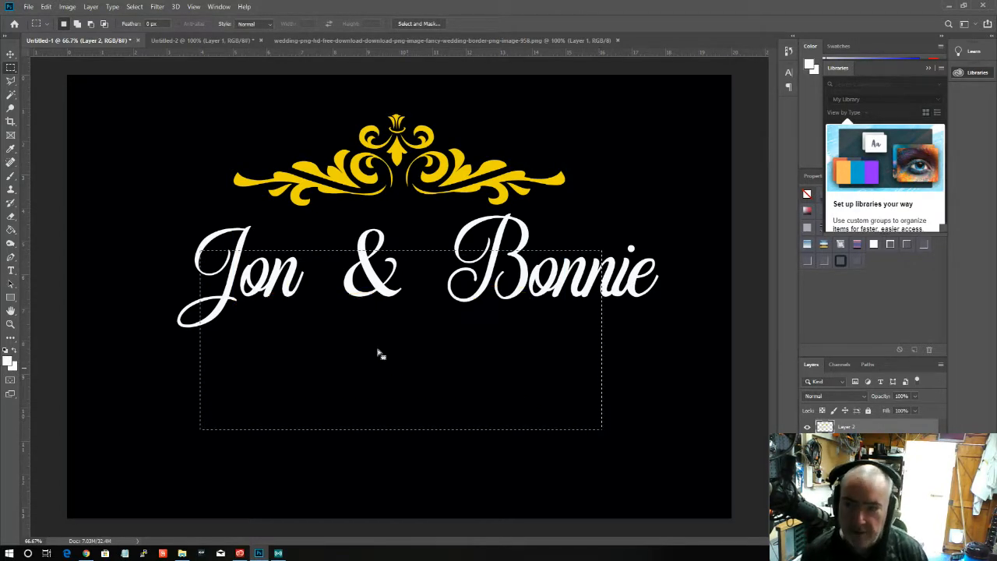
Paste the lower ornament as a separate layer and position it below the names
{"action": "left_click", "coordinate": [45, 7]}
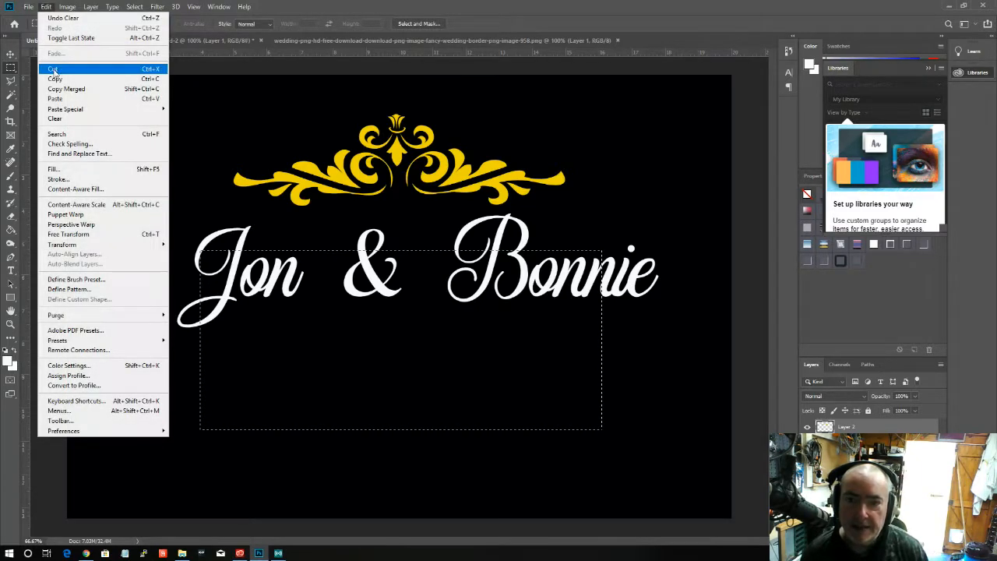
{"action": "left_click", "coordinate": [56, 99]}
{"action": "left_click", "coordinate": [10, 54]}
{"action": "left_click_drag", "start_coordinate": [234, 148], "coordinate": [234, 210]}
Select the upper ornament's layer, Layer 2, then enlarge the ornament proportionally and reposition it centred above the names
{"action": "right_click", "coordinate": [375, 173]}
{"action": "left_click", "coordinate": [376, 177]}
{"action": "right_click", "coordinate": [361, 178]}
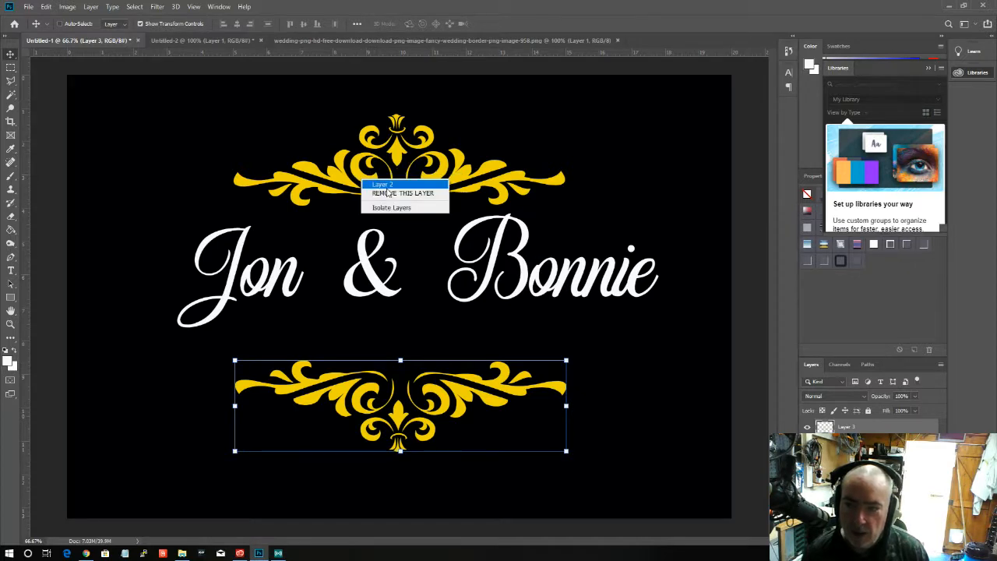
{"action": "left_click", "coordinate": [390, 190]}
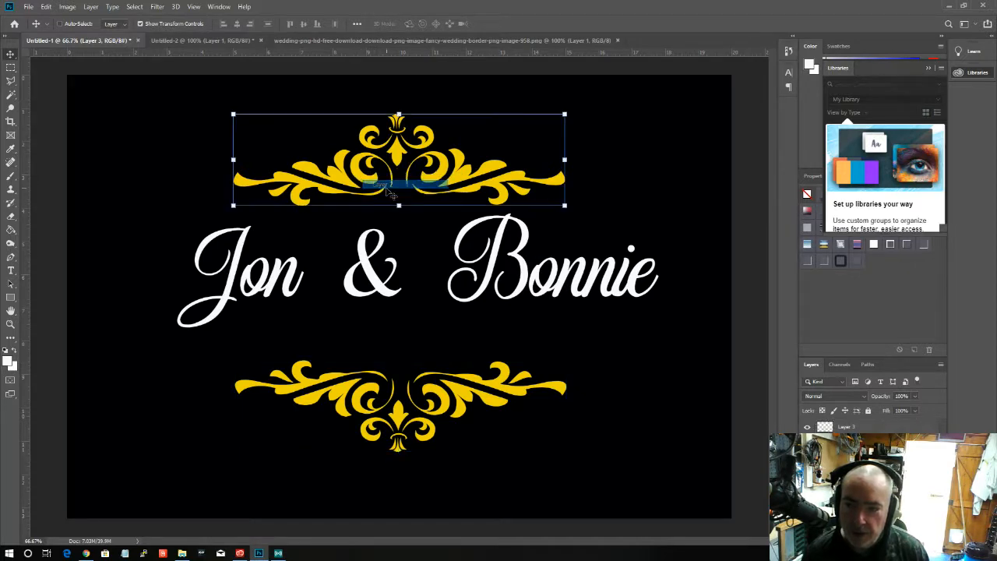
{"action": "left_click", "coordinate": [232, 207]}
{"action": "left_click_drag", "start_coordinate": [231, 207], "coordinate": [141, 231]}
{"action": "left_click", "coordinate": [11, 56]}
{"action": "left_click_drag", "start_coordinate": [244, 193], "coordinate": [315, 178]}
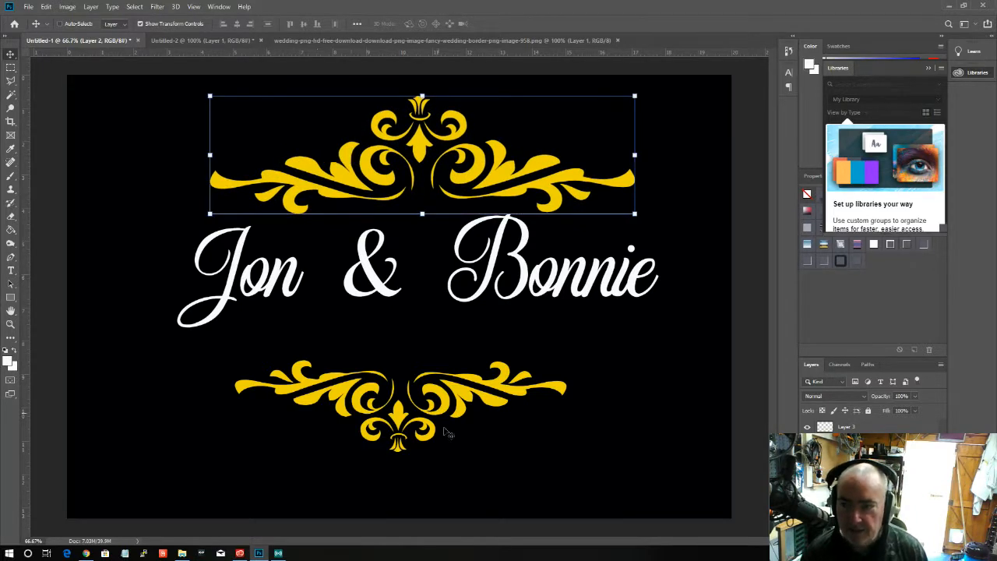
Enlarge the lower ornament on Layer 3 proportionally to about 126% and reposition it centred below the names
{"action": "left_click", "coordinate": [367, 411]}
{"action": "left_click_drag", "start_coordinate": [368, 411], "coordinate": [384, 376]}
{"action": "left_click_drag", "start_coordinate": [251, 419], "coordinate": [165, 443]}
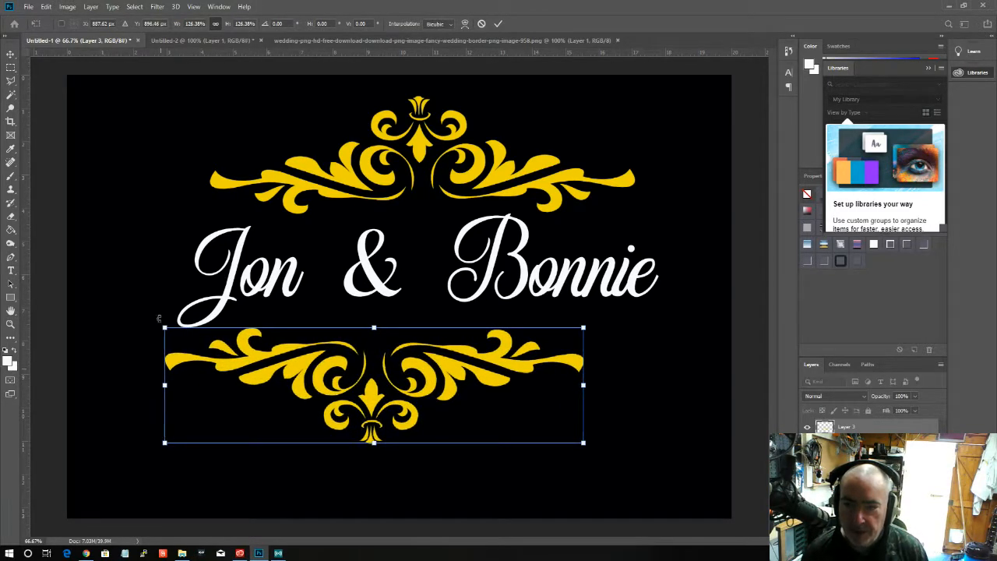
{"action": "left_click", "coordinate": [11, 53]}
{"action": "left_click_drag", "start_coordinate": [277, 375], "coordinate": [322, 374]}
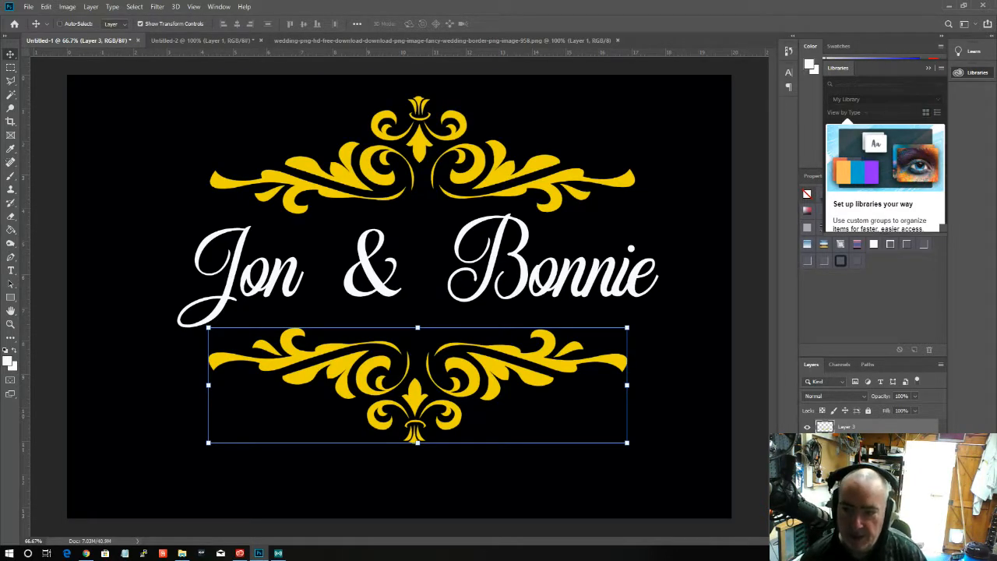
Hide the black layer and, while saving the document, create a new folder named monograms in Downloads
{"action": "left_click", "coordinate": [807, 477]}
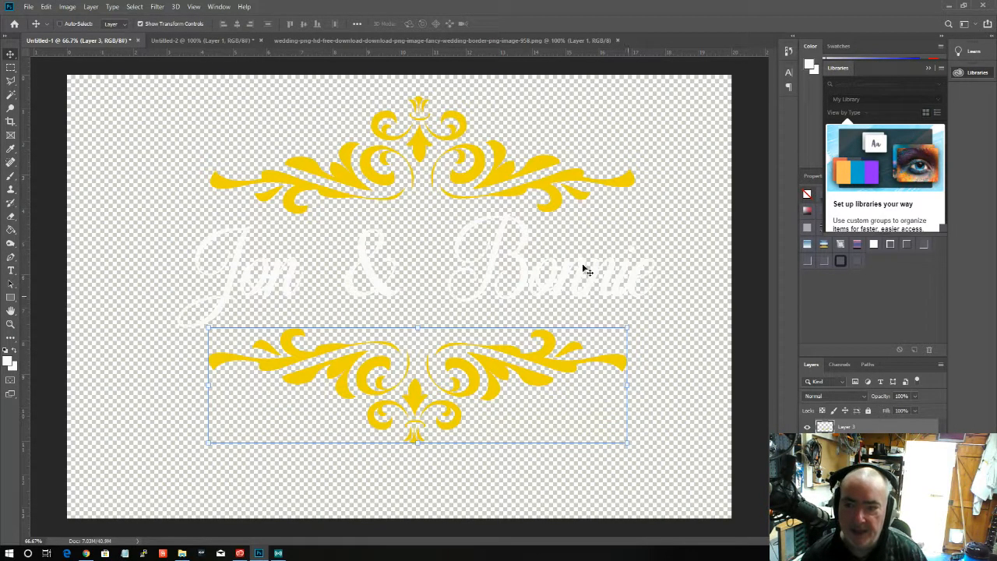
{"action": "left_click", "coordinate": [28, 6]}
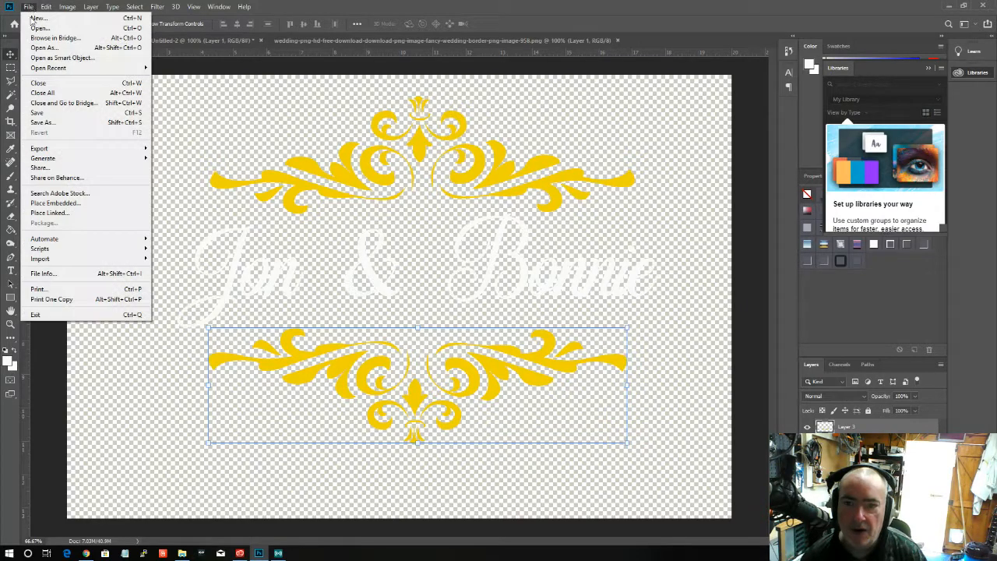
{"action": "left_click", "coordinate": [41, 124]}
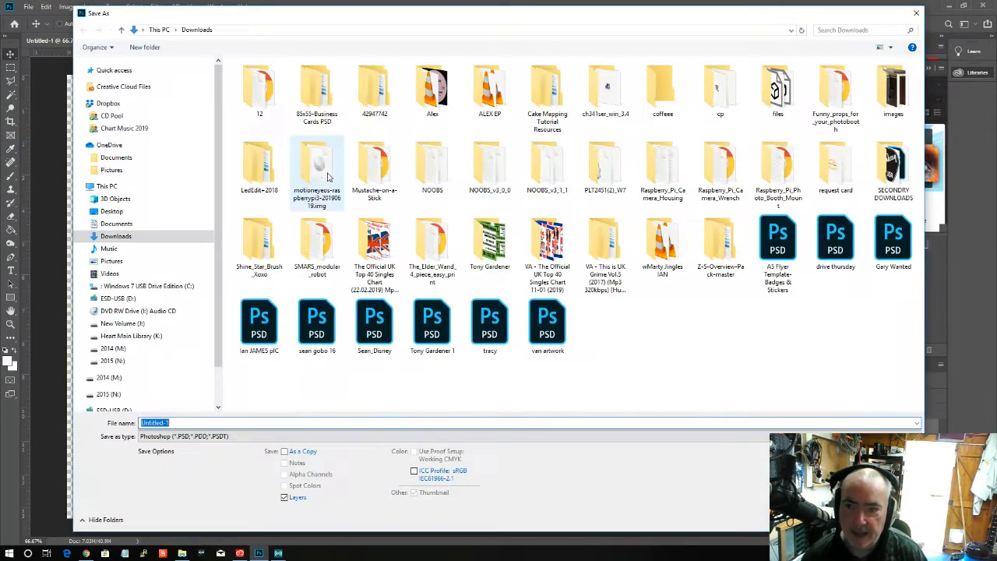
{"action": "right_click", "coordinate": [627, 349]}
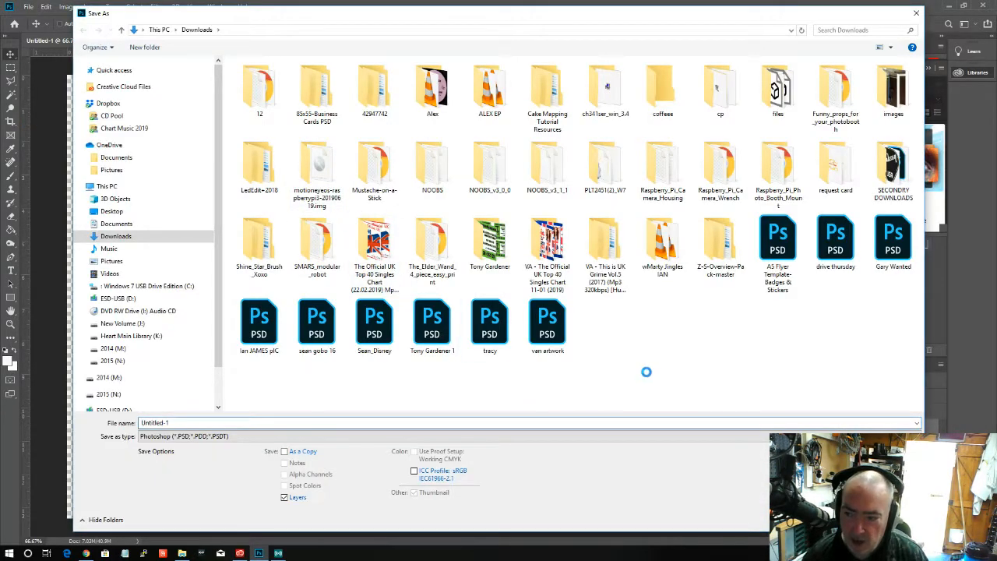
{"action": "mouse_move", "coordinate": [650, 473]}
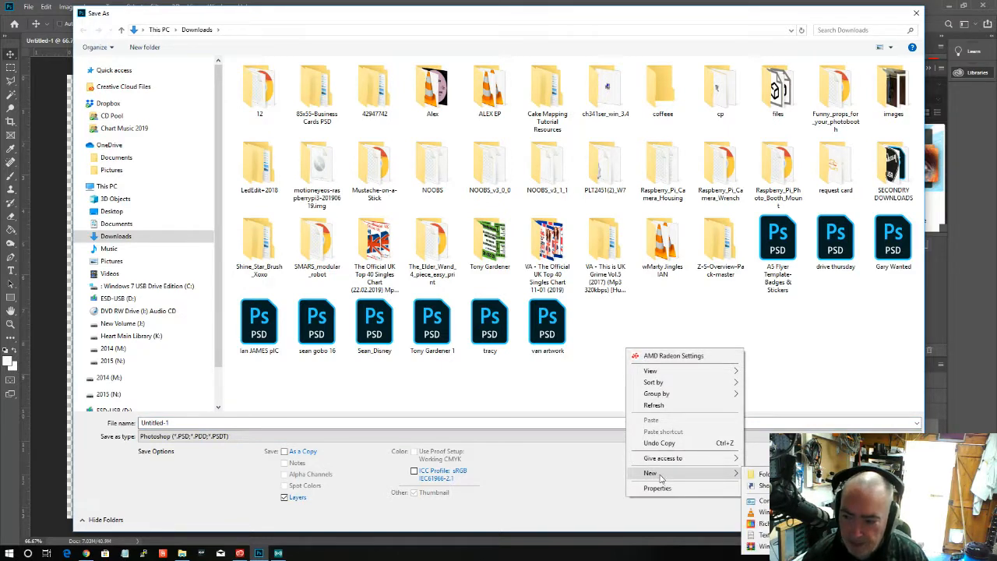
{"action": "left_click", "coordinate": [756, 475]}
{"action": "type", "text": "monograms"}
{"action": "key", "text": "Return"}
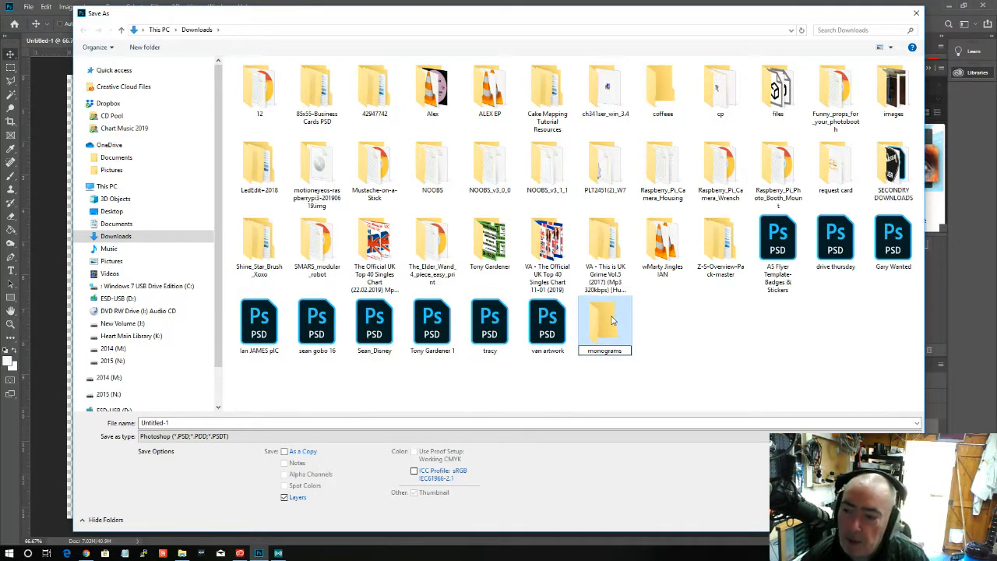
Save the document as JB1 in Photoshop format inside the monograms folder, keeping Maximize Compatibility enabled
{"action": "double_click", "coordinate": [615, 326]}
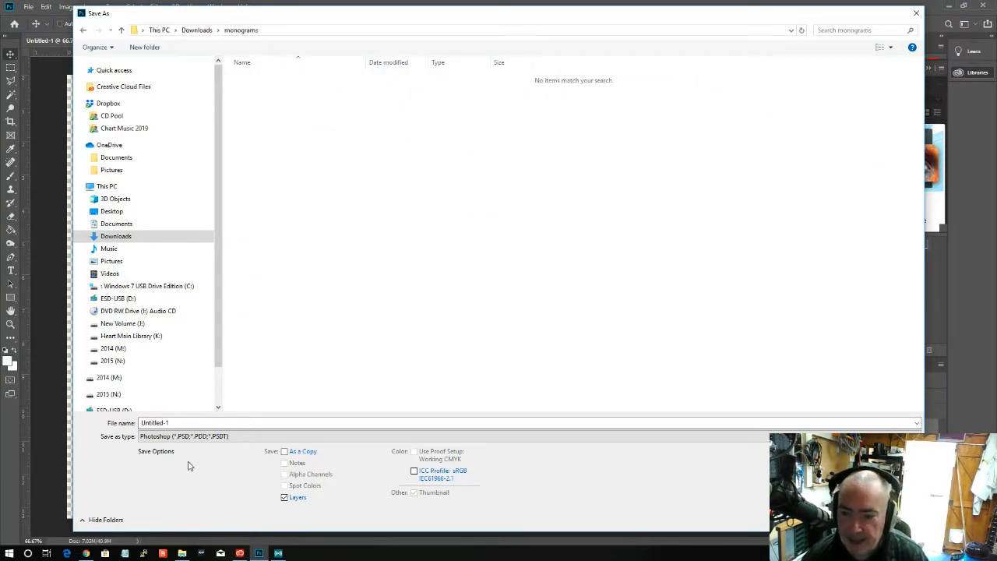
{"action": "left_click", "coordinate": [173, 423]}
{"action": "type", "text": "JB1"}
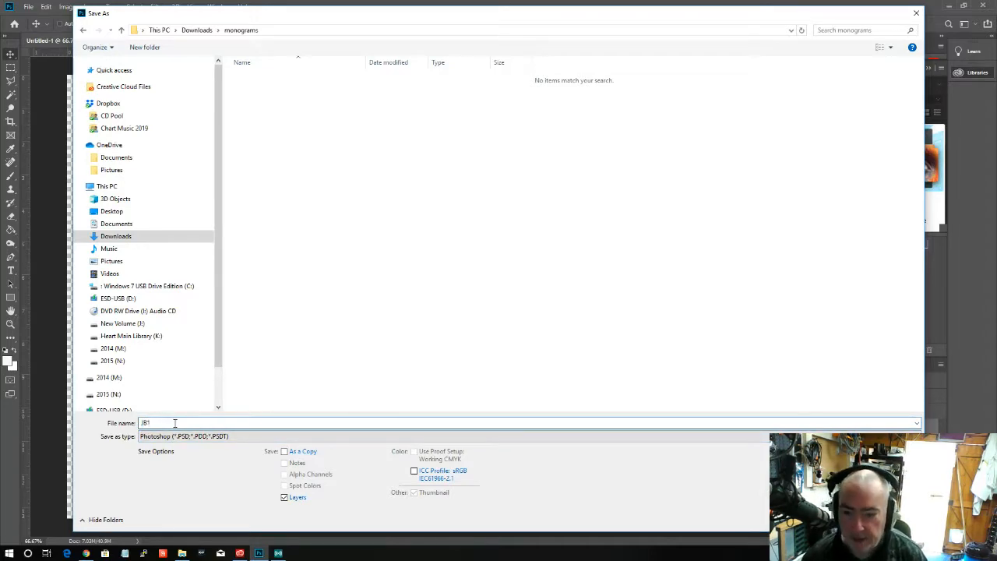
{"action": "key", "text": "Return"}
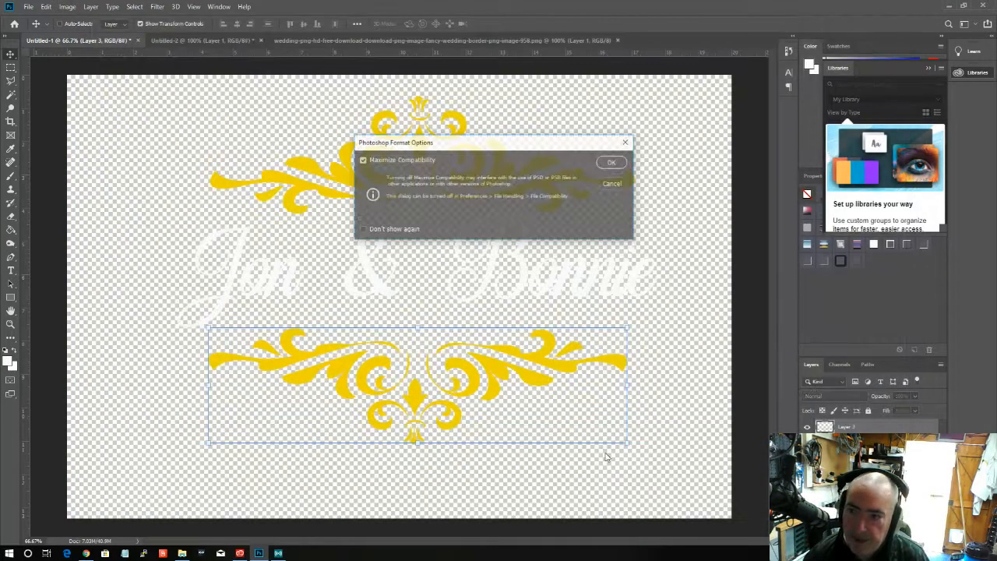
{"action": "left_click", "coordinate": [612, 166]}
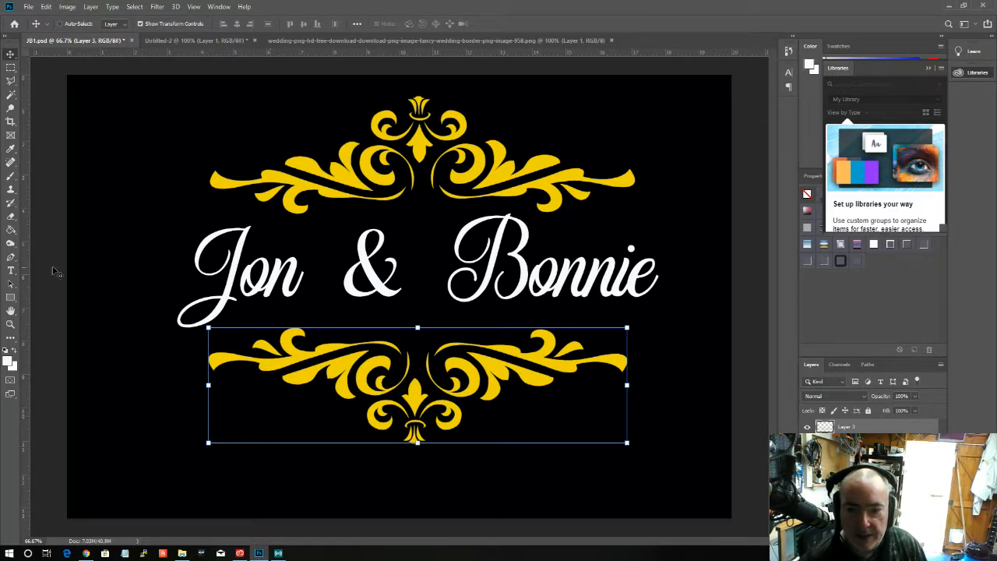
Recolour all of the names text to gold f0d201, sampled from the upper ornament
{"action": "left_click", "coordinate": [11, 271]}
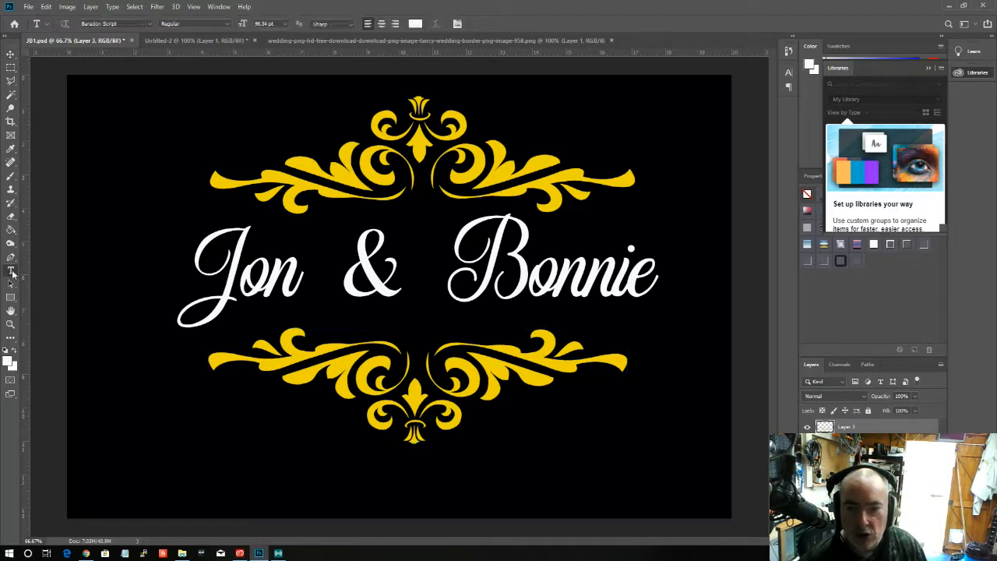
{"action": "left_click", "coordinate": [201, 267]}
{"action": "key", "text": "ctrl+a"}
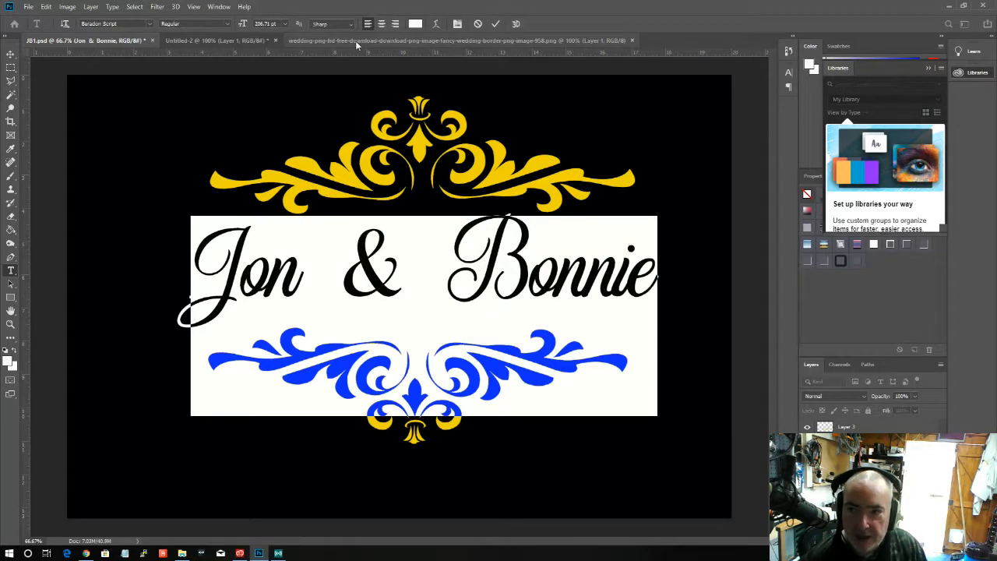
{"action": "left_click", "coordinate": [415, 23]}
{"action": "left_click", "coordinate": [371, 158]}
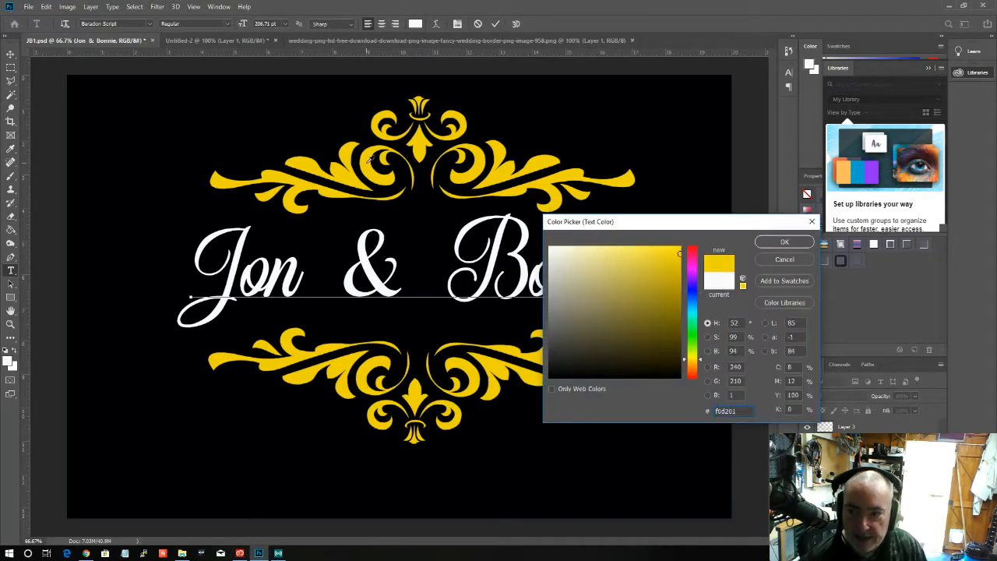
{"action": "left_click", "coordinate": [784, 241]}
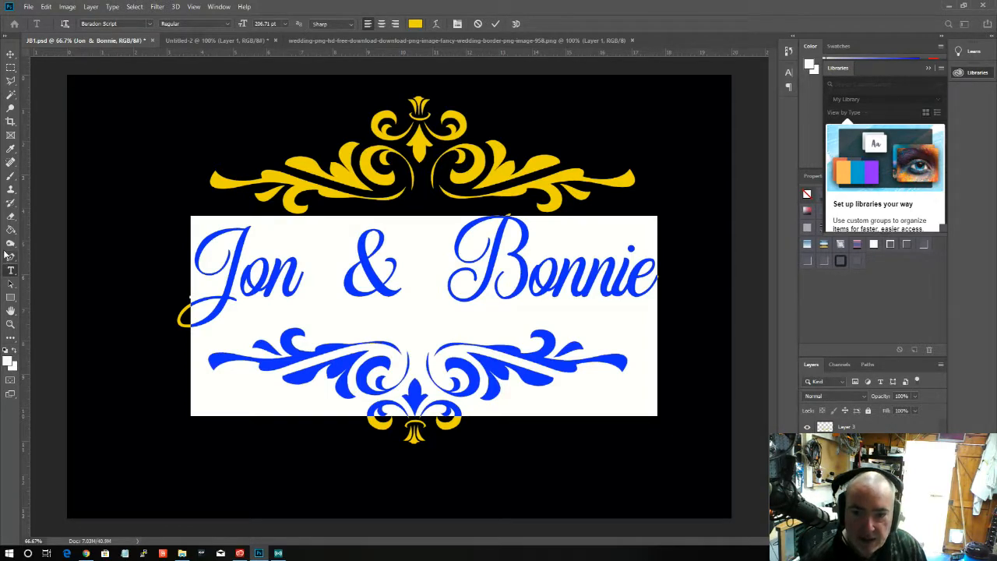
{"action": "left_click", "coordinate": [10, 54]}
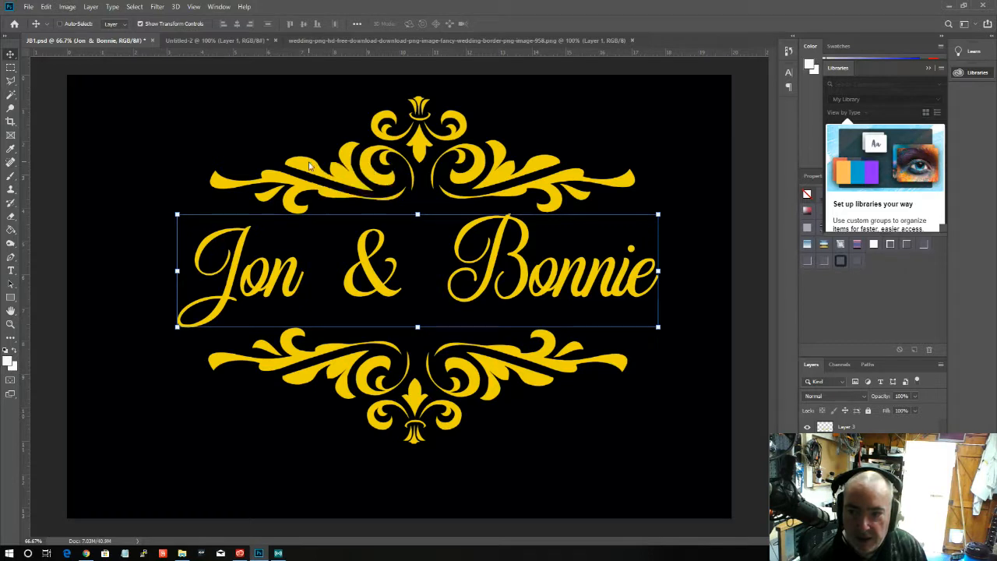
{"action": "left_click", "coordinate": [849, 460]}
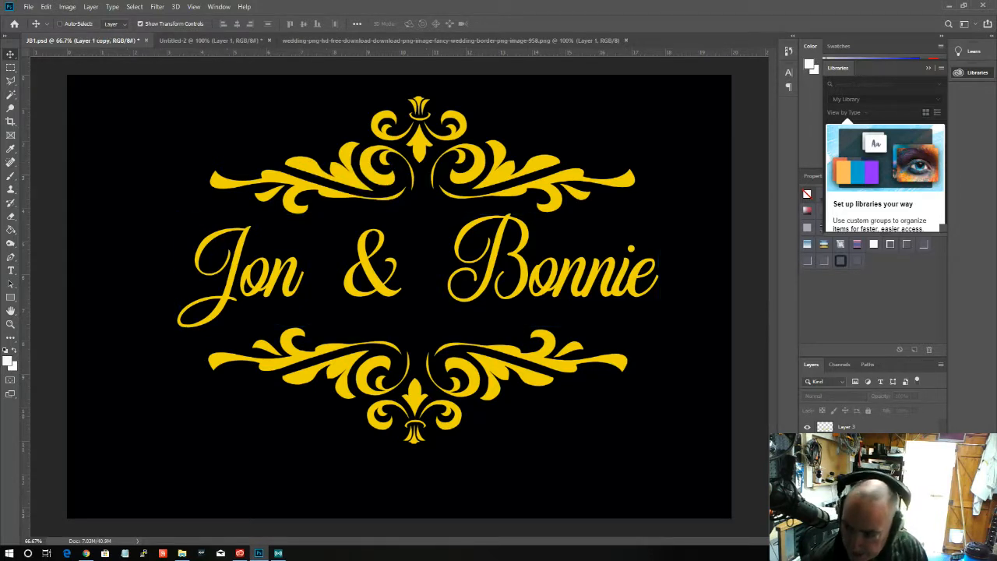
{"action": "left_click", "coordinate": [849, 478], "text": "ctrl"}
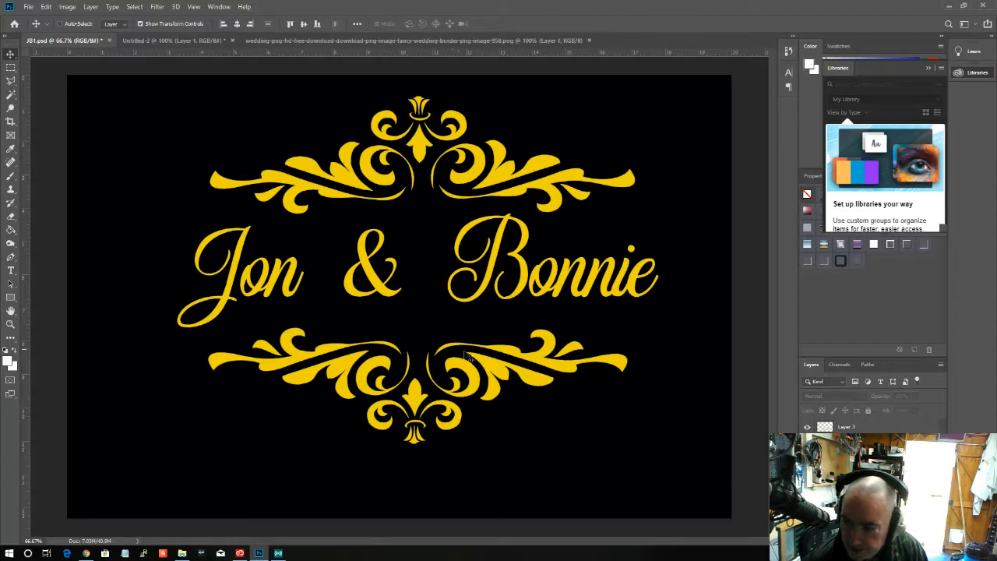
{"action": "left_click", "coordinate": [857, 428]}
{"action": "left_click", "coordinate": [853, 445], "text": "ctrl"}
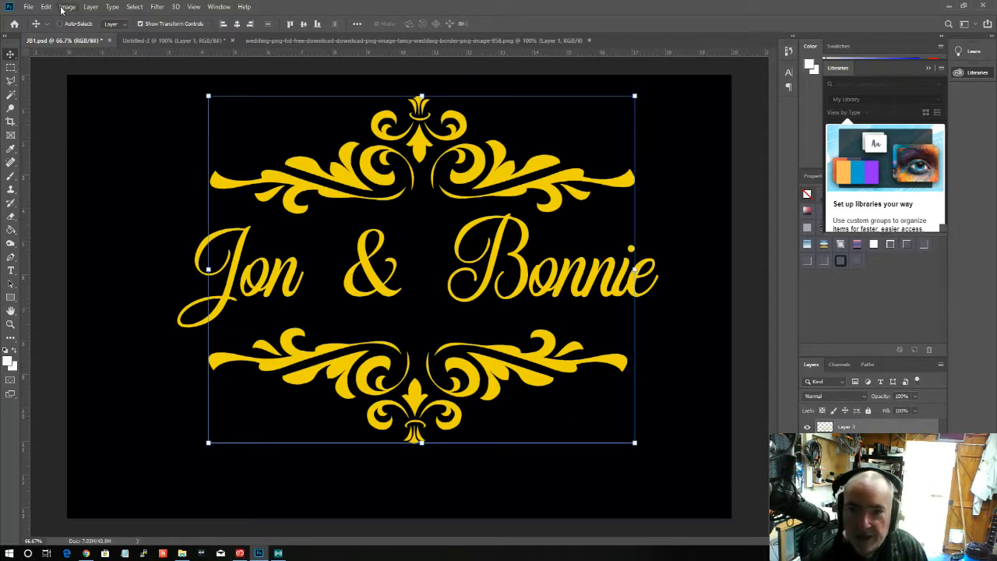
{"action": "left_click", "coordinate": [90, 7]}
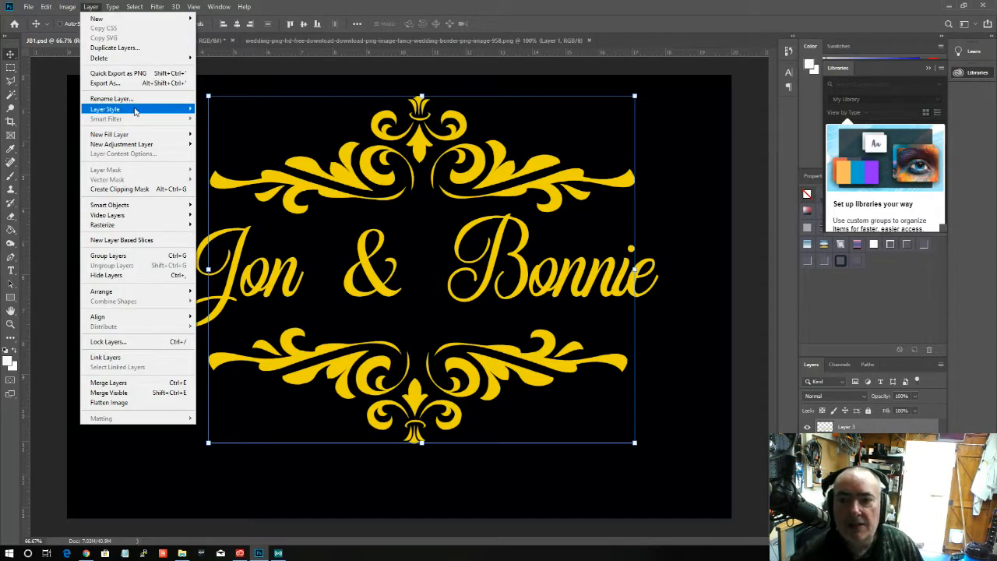
{"action": "mouse_move", "coordinate": [184, 110]}
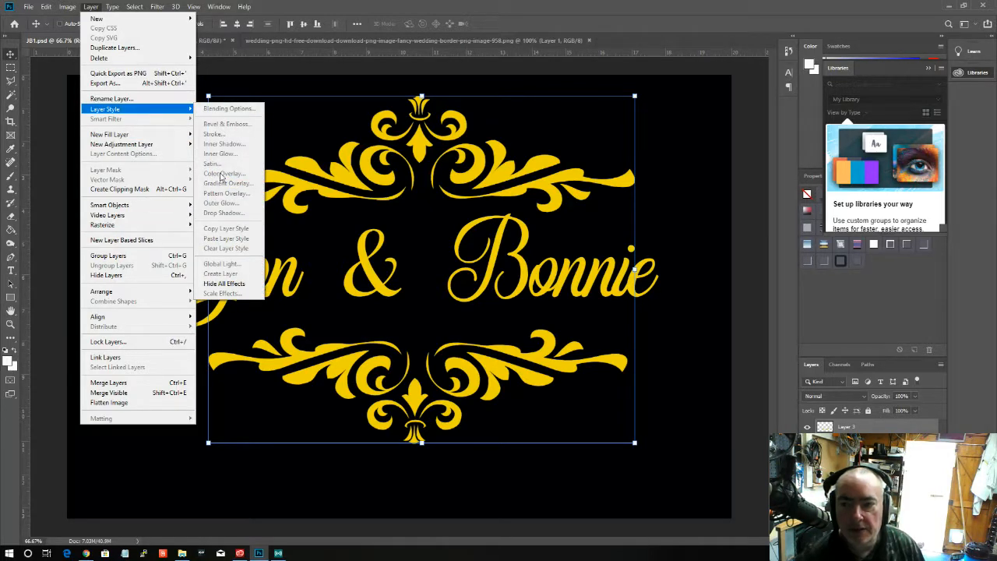
{"action": "left_click", "coordinate": [702, 405]}
Apply a white Color Overlay layer style at 100% opacity to the lower ornament on Layer 3
{"action": "left_click", "coordinate": [863, 427]}
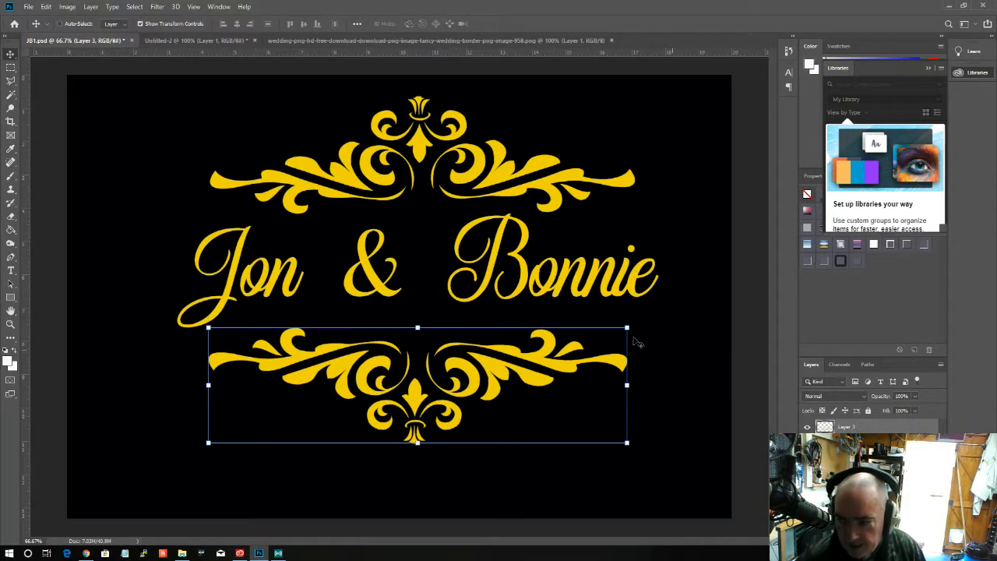
{"action": "left_click", "coordinate": [92, 7]}
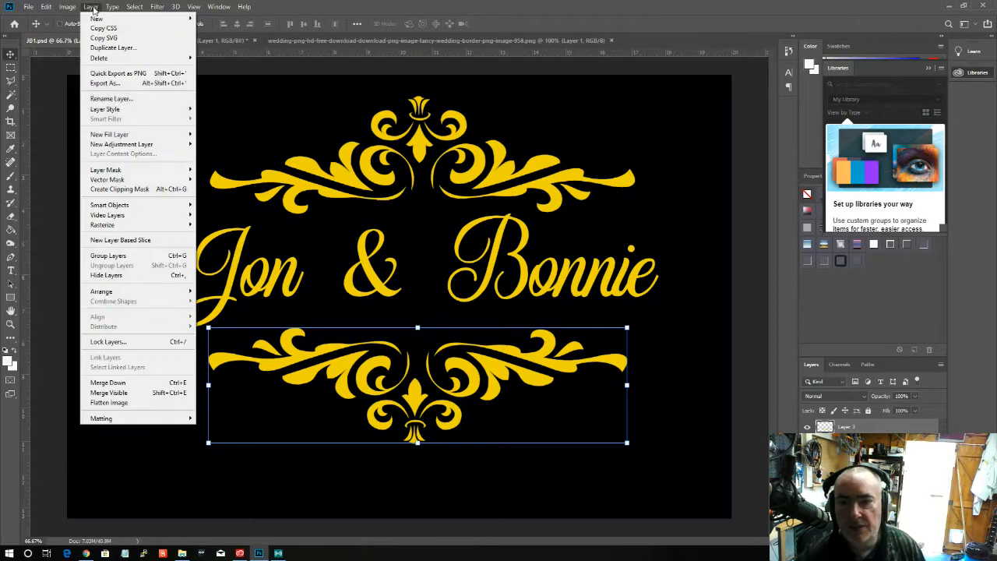
{"action": "mouse_move", "coordinate": [134, 113]}
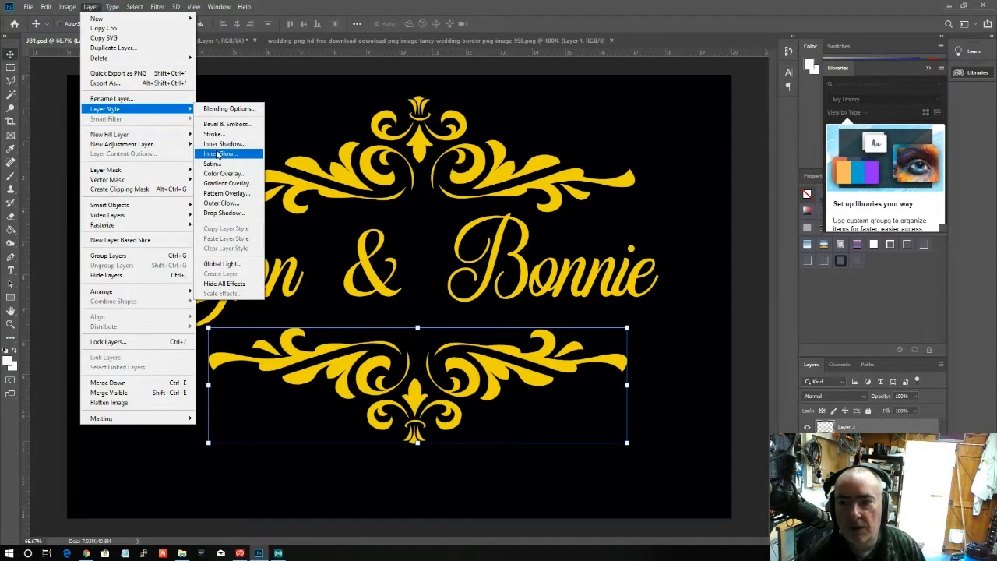
{"action": "left_click", "coordinate": [225, 173]}
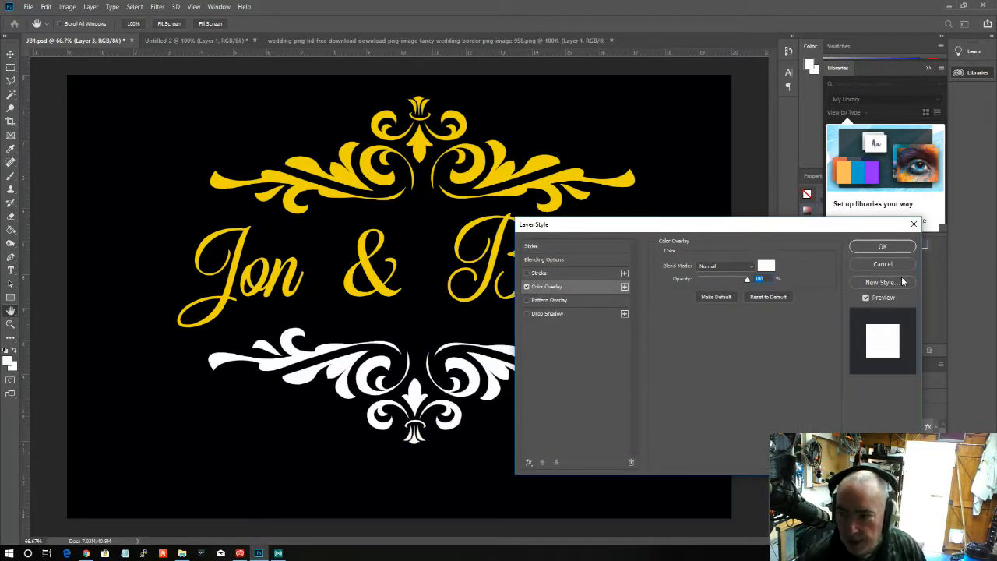
{"action": "left_click", "coordinate": [879, 248]}
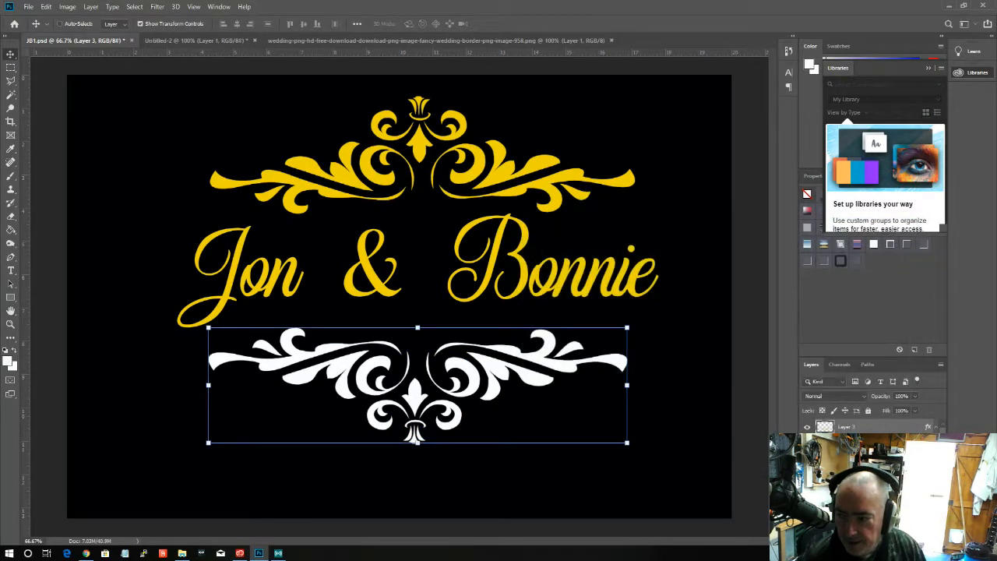
Apply a white Color Overlay layer style at 100% opacity to the upper ornament on Layer 2
{"action": "left_click", "coordinate": [846, 466]}
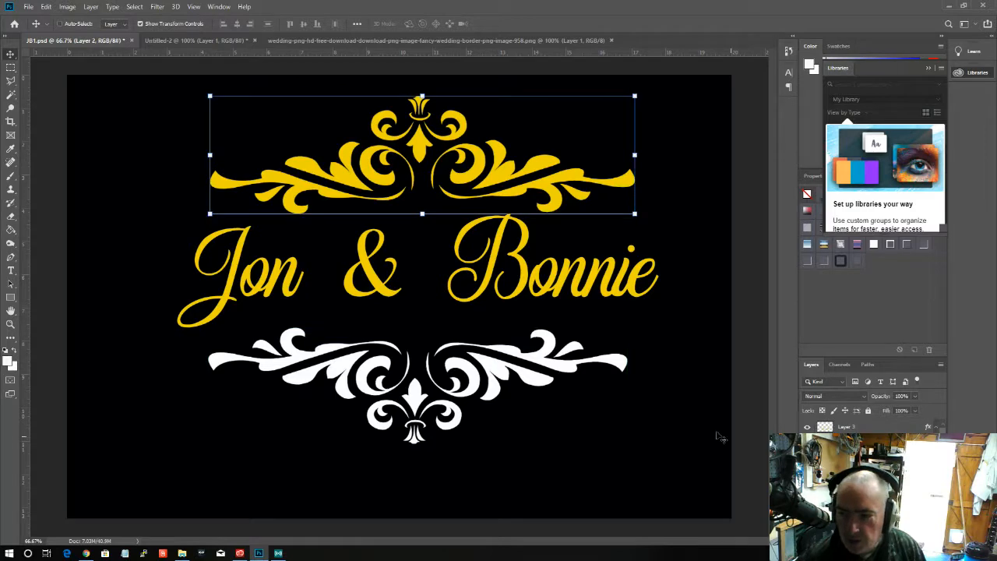
{"action": "left_click", "coordinate": [90, 7]}
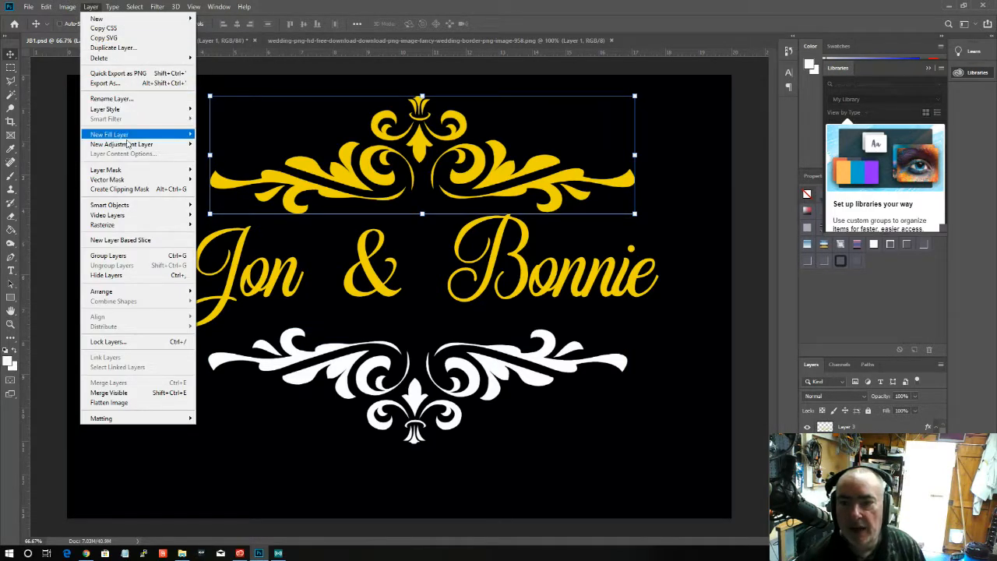
{"action": "mouse_move", "coordinate": [192, 115]}
{"action": "left_click", "coordinate": [212, 173]}
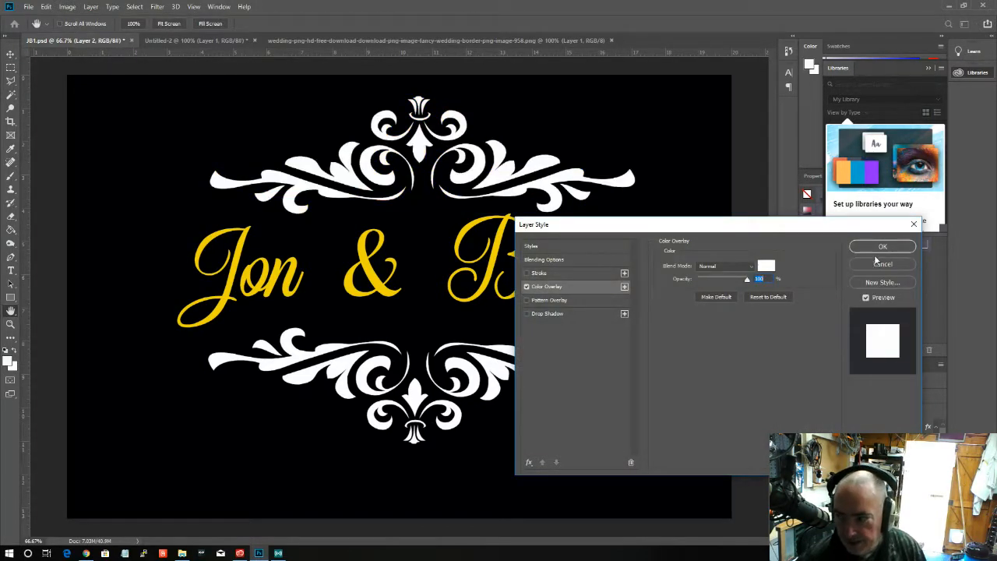
{"action": "left_click", "coordinate": [882, 246]}
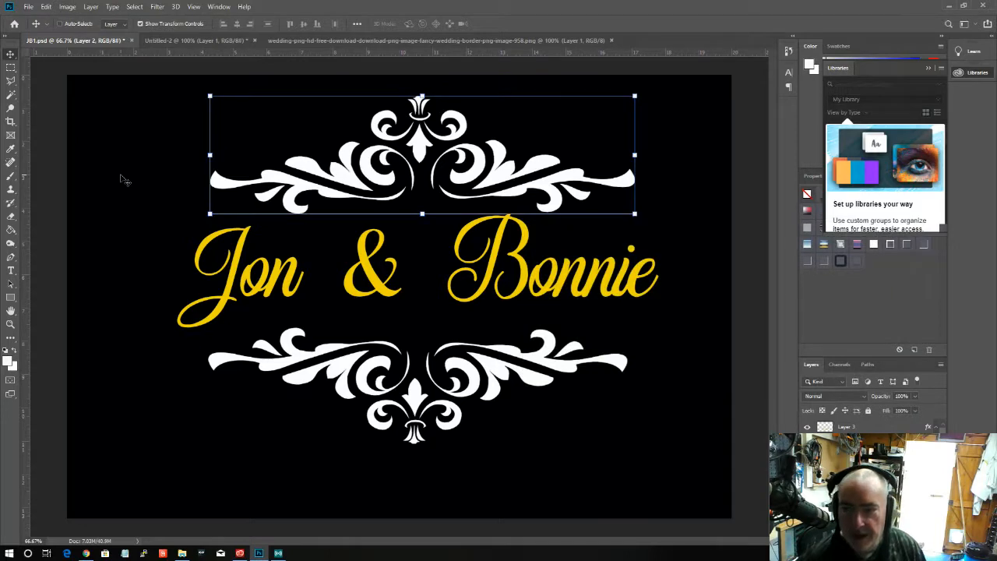
Hide the black background and save the document as JB2 in Photoshop format in the monograms folder
{"action": "left_click", "coordinate": [28, 7]}
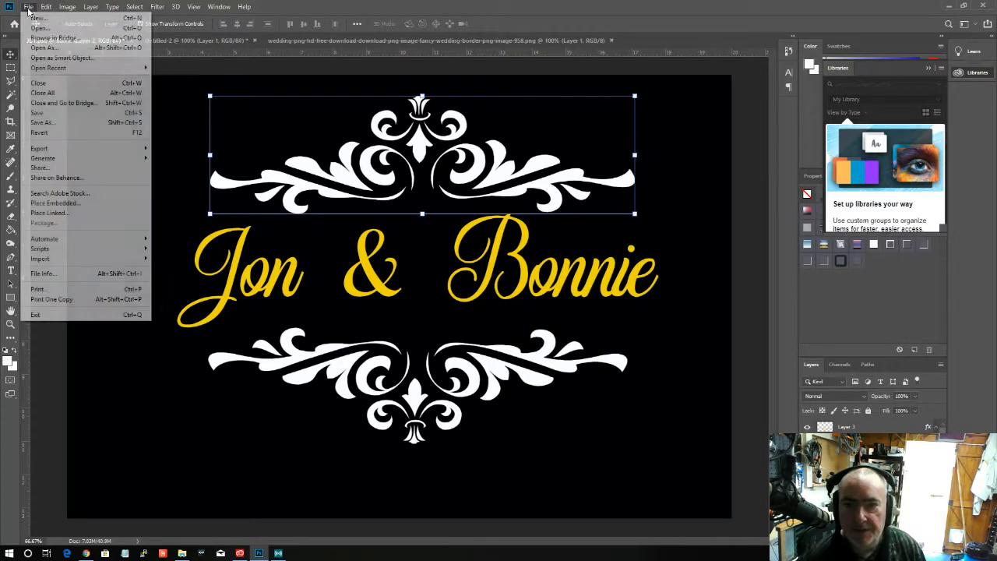
{"action": "left_click", "coordinate": [165, 79]}
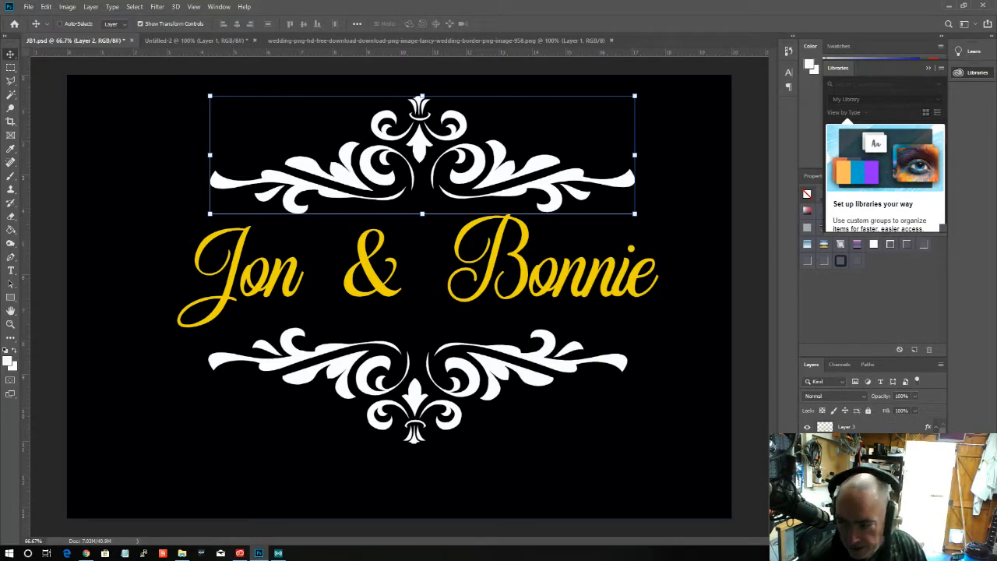
{"action": "scroll", "coordinate": [872, 427], "scroll_direction": "down", "scroll_amount": 1}
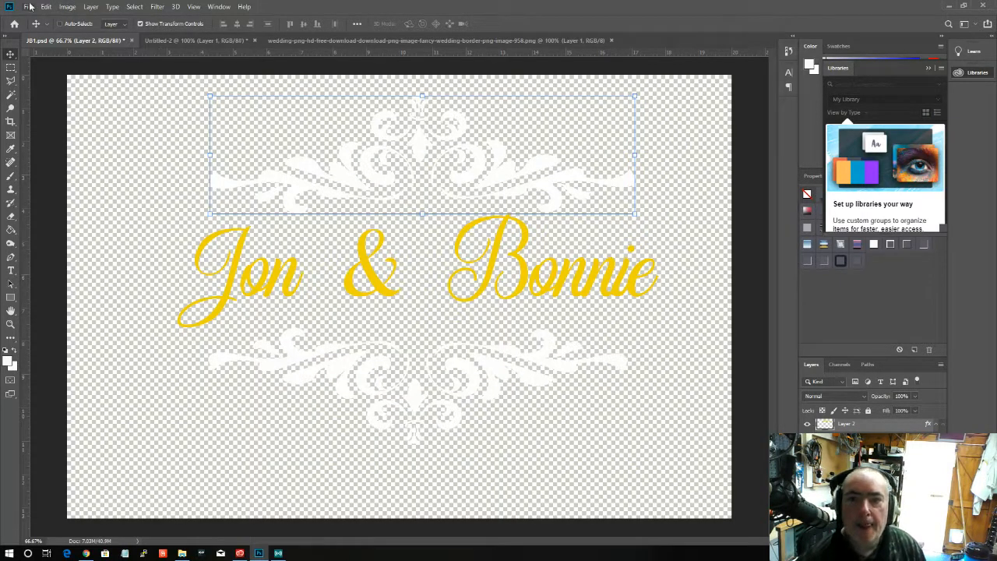
{"action": "left_click", "coordinate": [29, 9]}
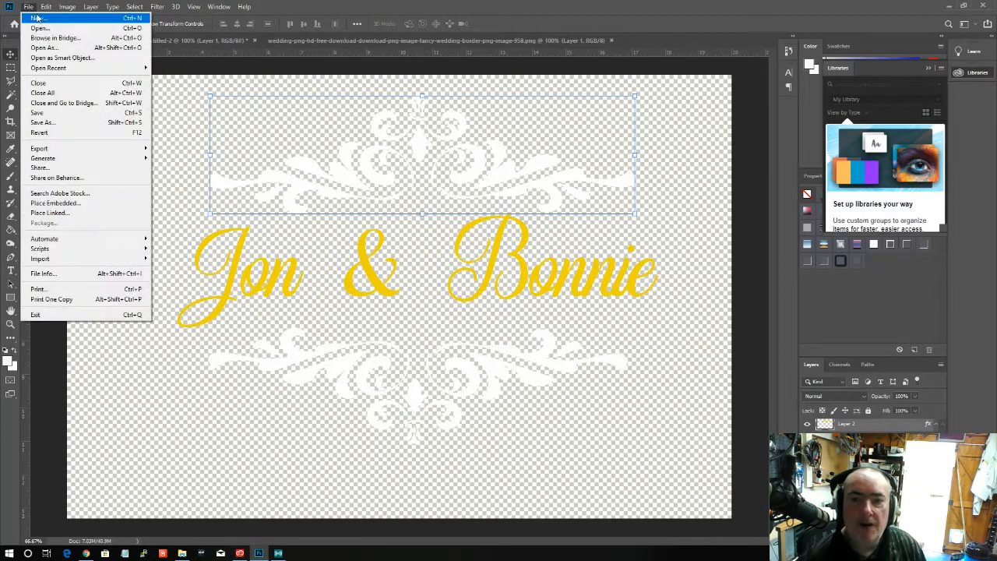
{"action": "left_click", "coordinate": [39, 124]}
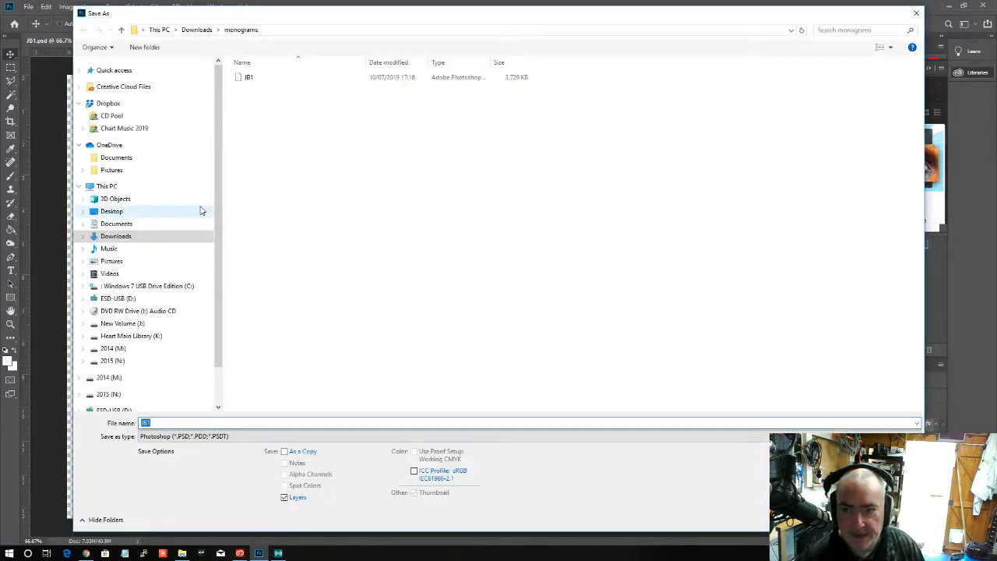
{"action": "left_click", "coordinate": [249, 80]}
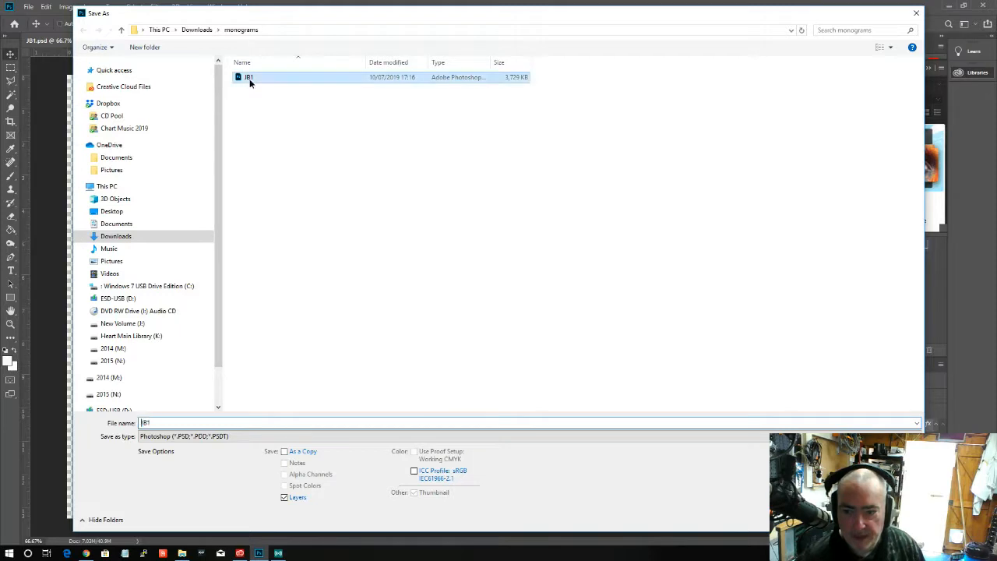
{"action": "left_click", "coordinate": [165, 422]}
{"action": "double_click", "coordinate": [165, 422]}
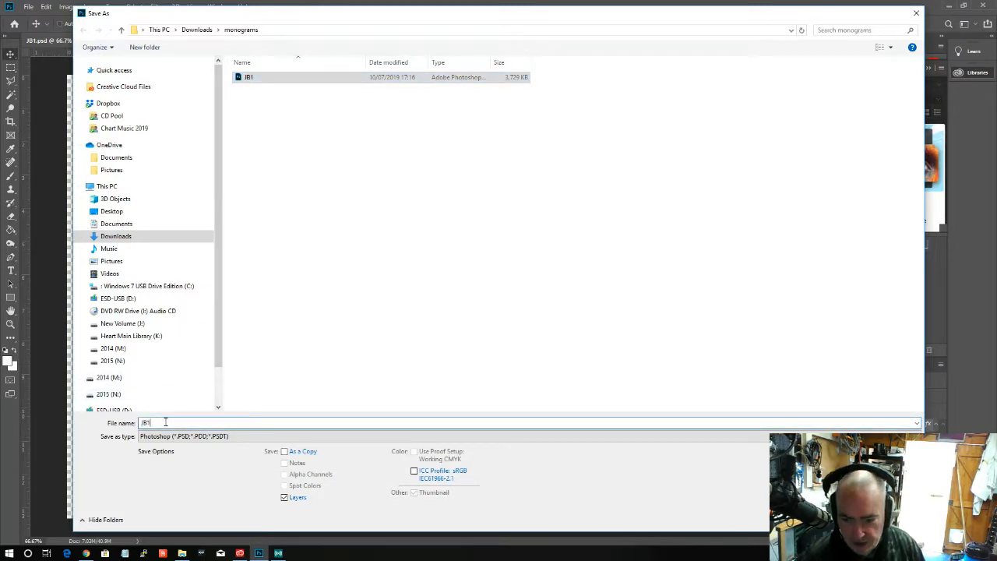
{"action": "type", "text": "JB2"}
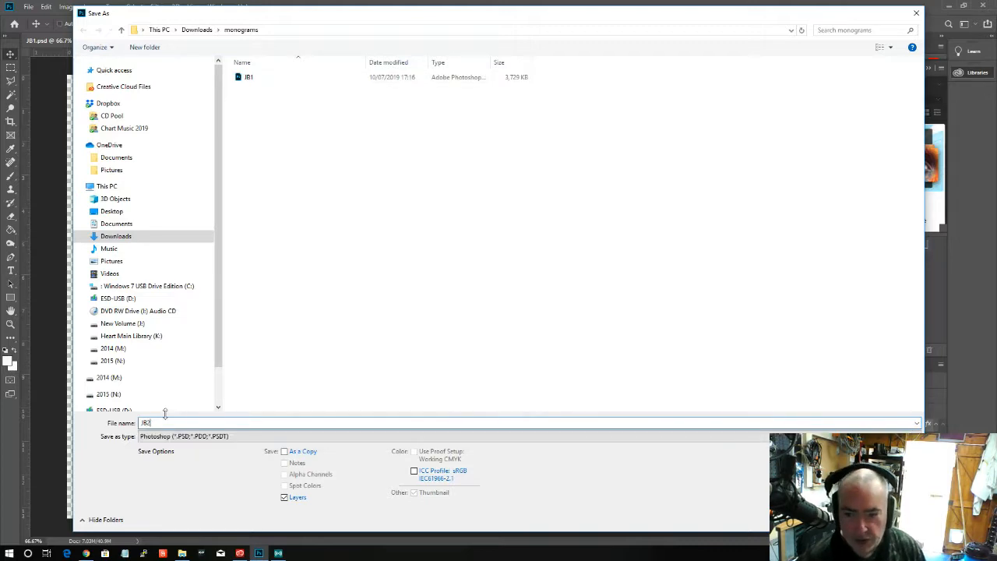
{"action": "key", "text": "Return"}
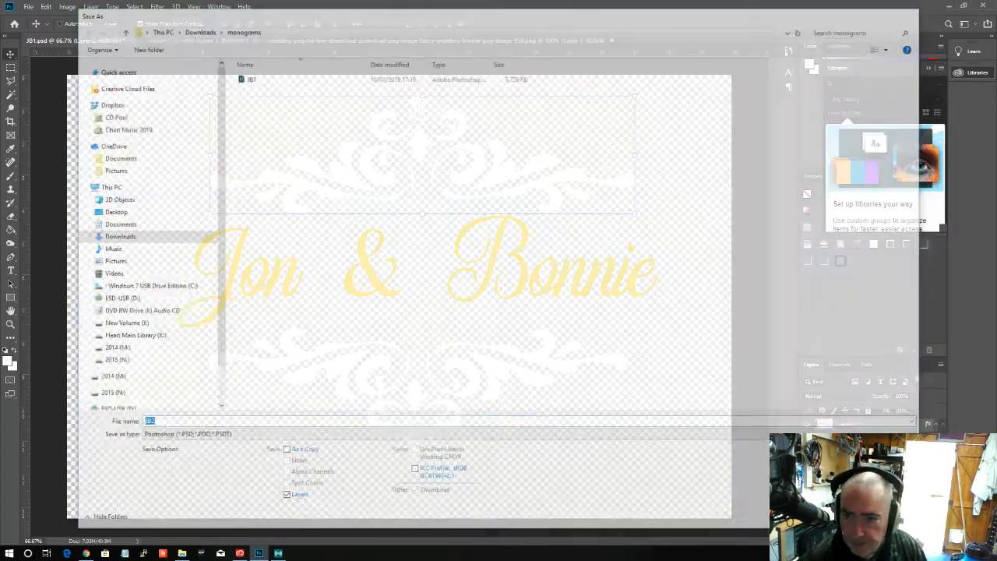
{"action": "left_click", "coordinate": [608, 162]}
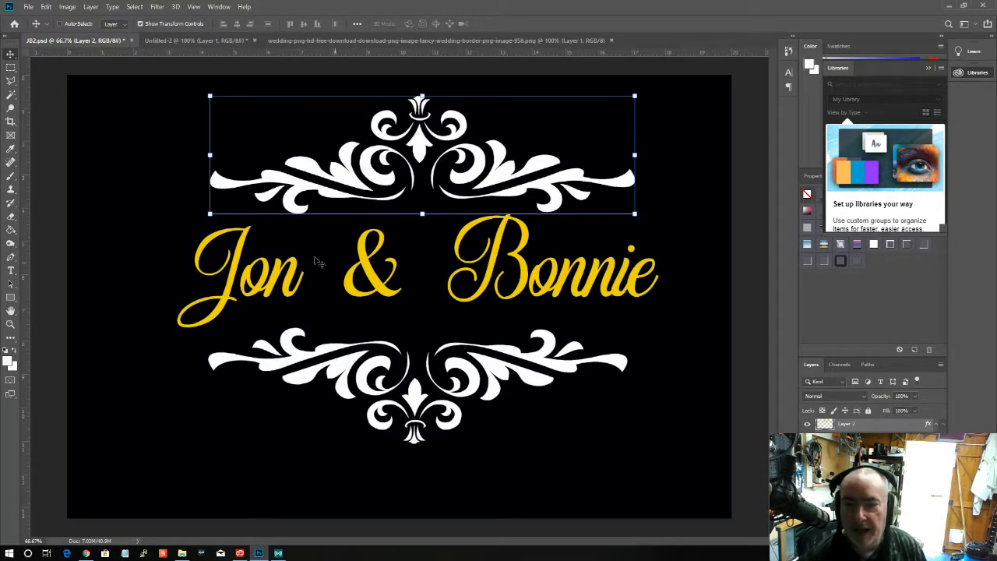
Recolour the first name in the text line to blue 0123f0
{"action": "left_click", "coordinate": [10, 271]}
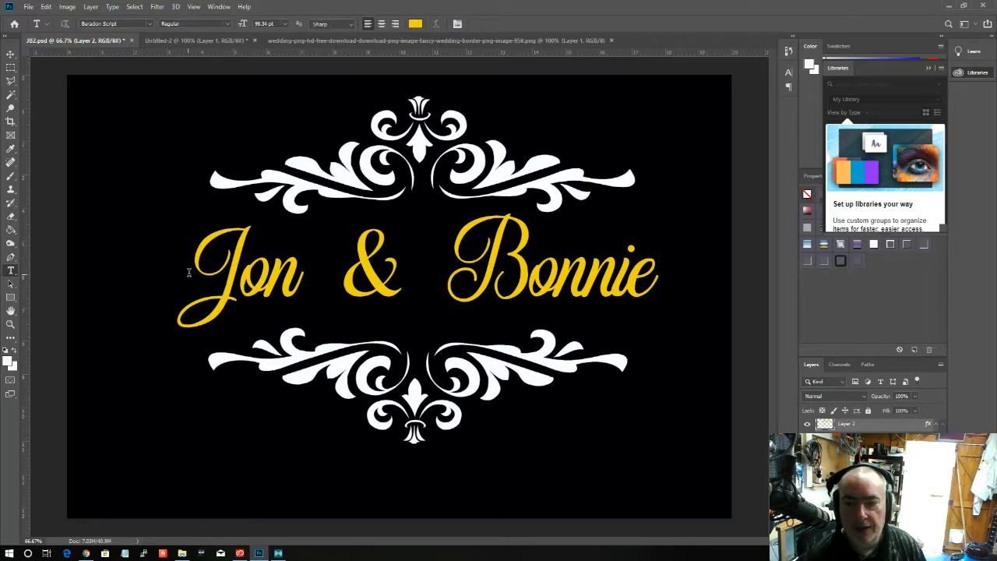
{"action": "left_click_drag", "start_coordinate": [196, 273], "coordinate": [302, 281]}
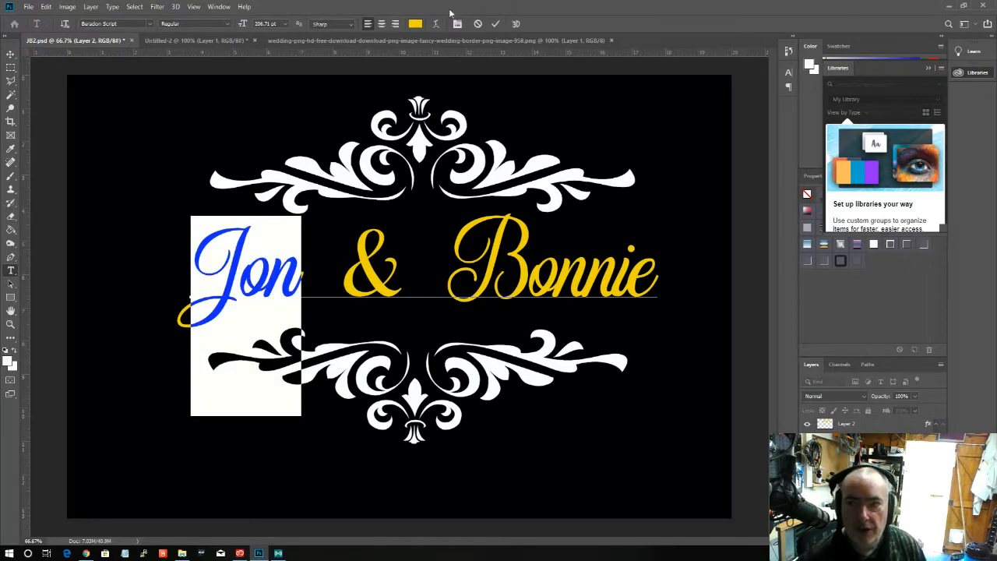
{"action": "left_click", "coordinate": [416, 24]}
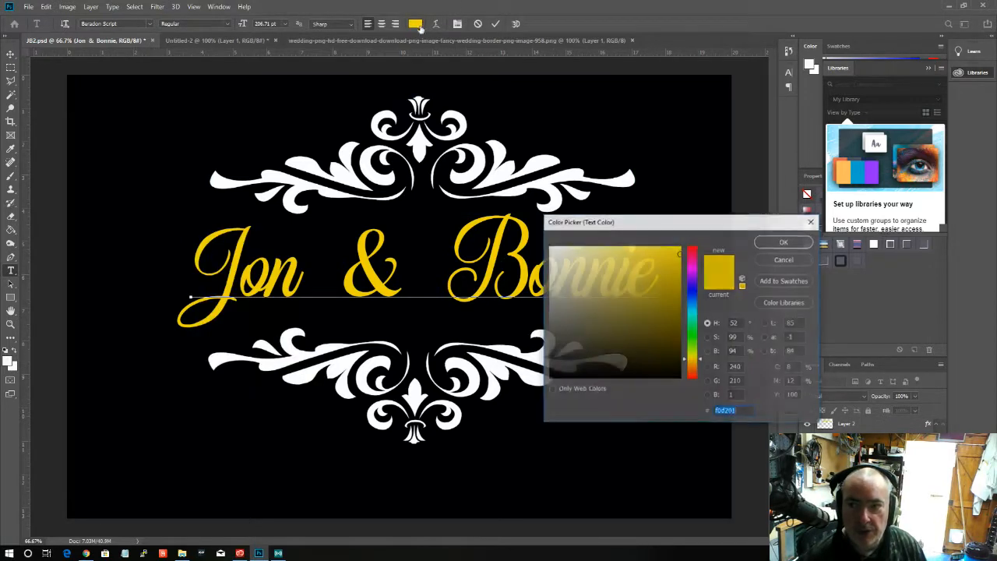
{"action": "left_click", "coordinate": [692, 295]}
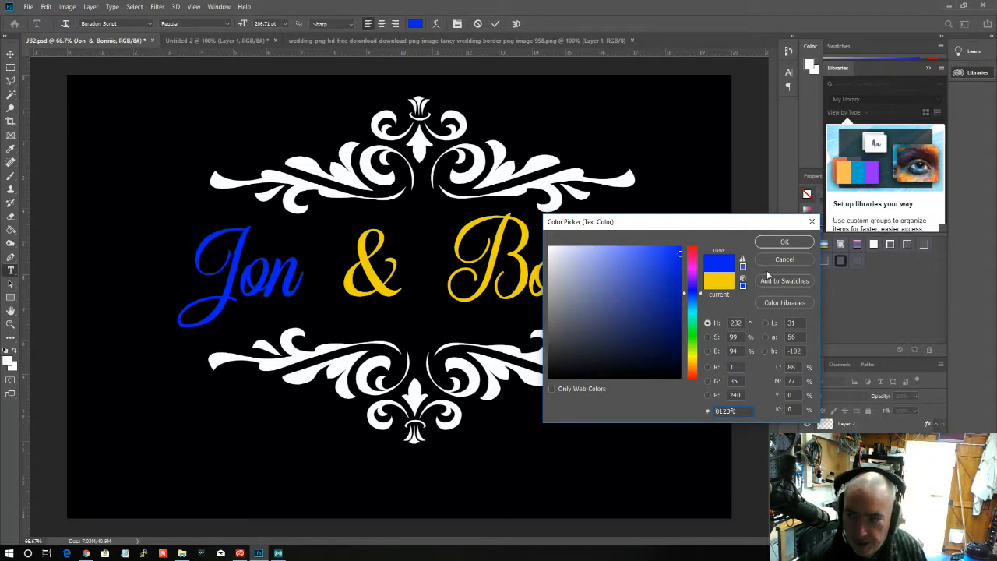
{"action": "left_click", "coordinate": [774, 243]}
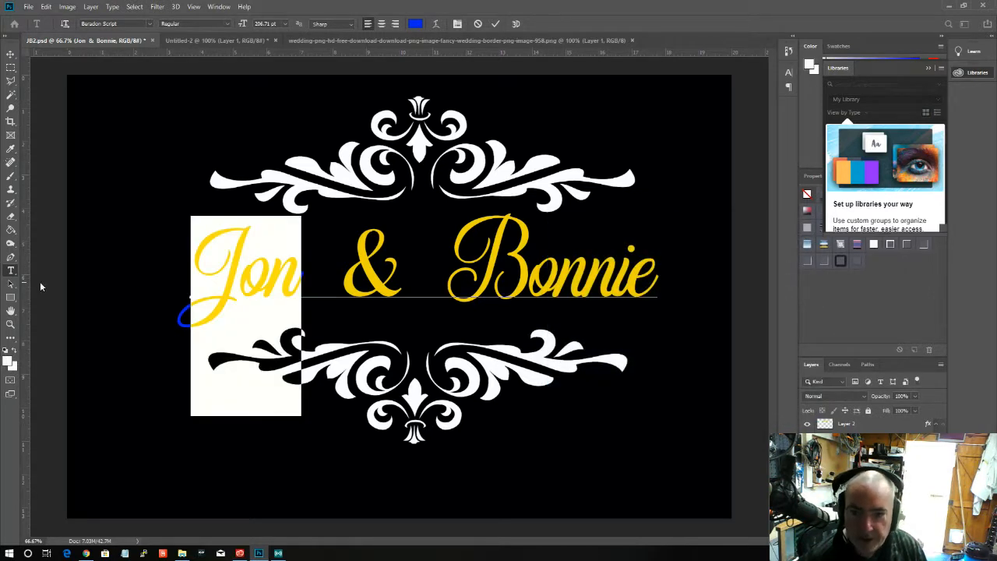
Recolour the second name in the text line to light pink faacb3
{"action": "left_click", "coordinate": [448, 281]}
{"action": "double_click", "coordinate": [474, 281]}
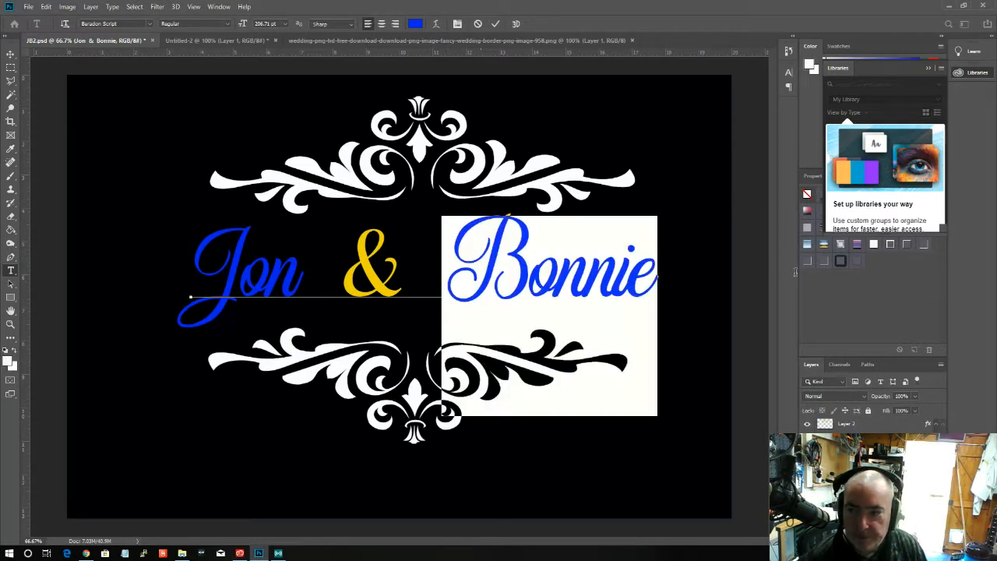
{"action": "left_click", "coordinate": [416, 24]}
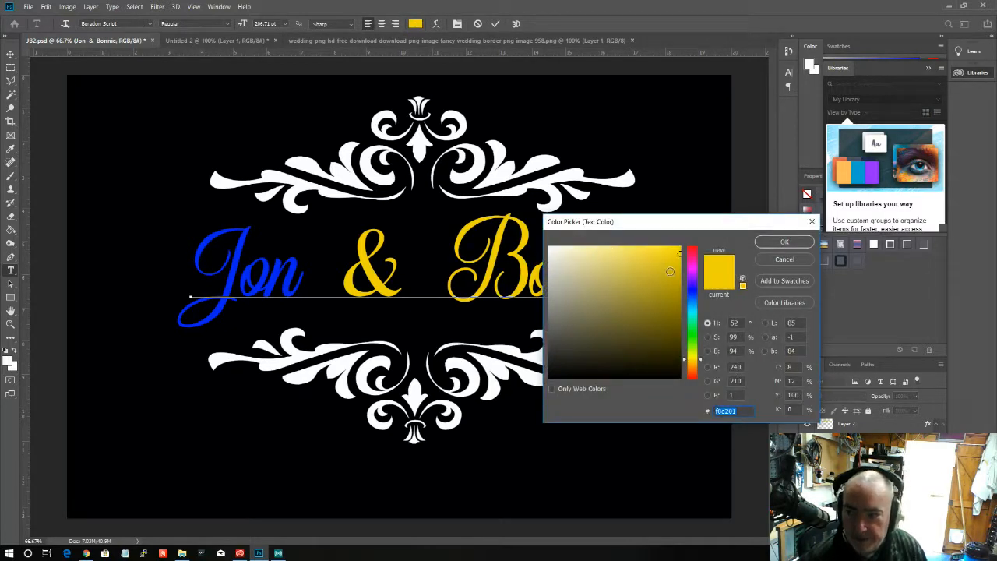
{"action": "left_click", "coordinate": [693, 251]}
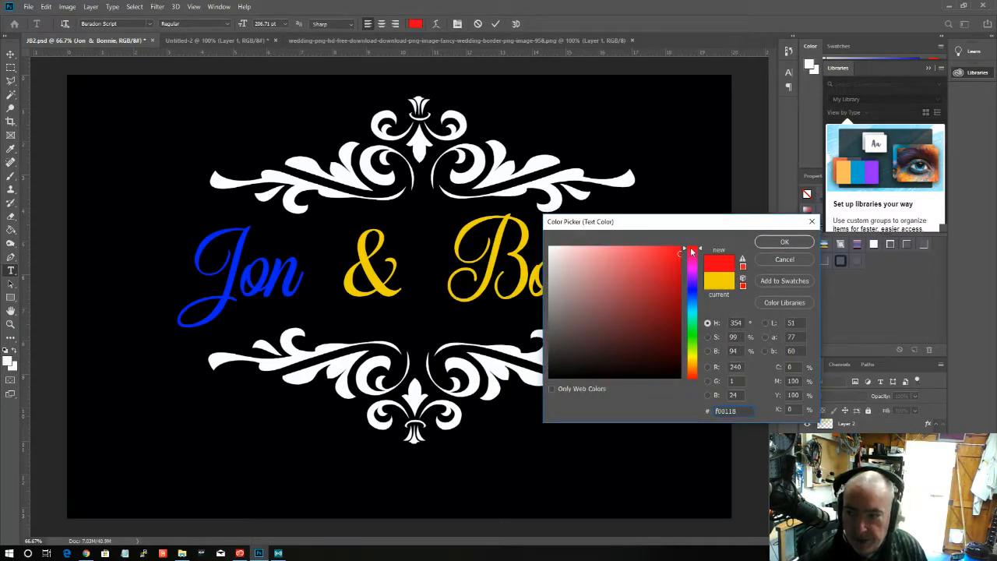
{"action": "left_click", "coordinate": [590, 248]}
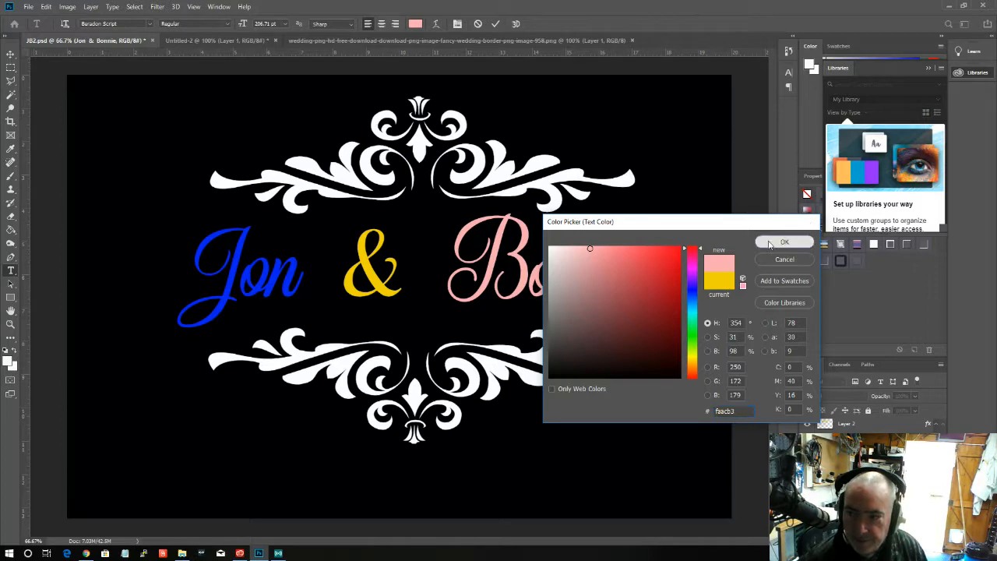
{"action": "left_click", "coordinate": [772, 244]}
{"action": "left_click", "coordinate": [662, 279]}
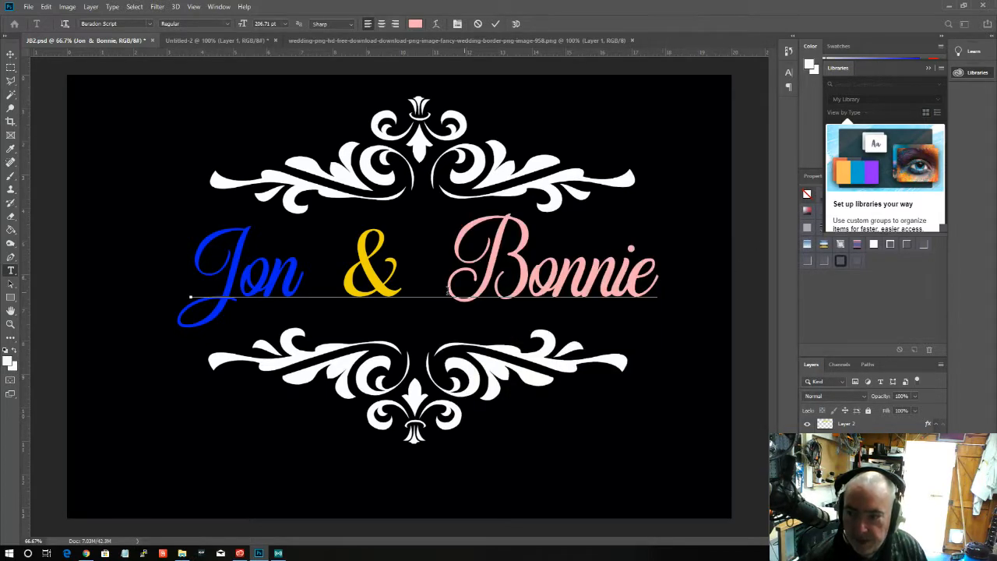
Recolour the ampersand between the two names to white and finish editing the text
{"action": "left_click_drag", "start_coordinate": [400, 286], "coordinate": [343, 269]}
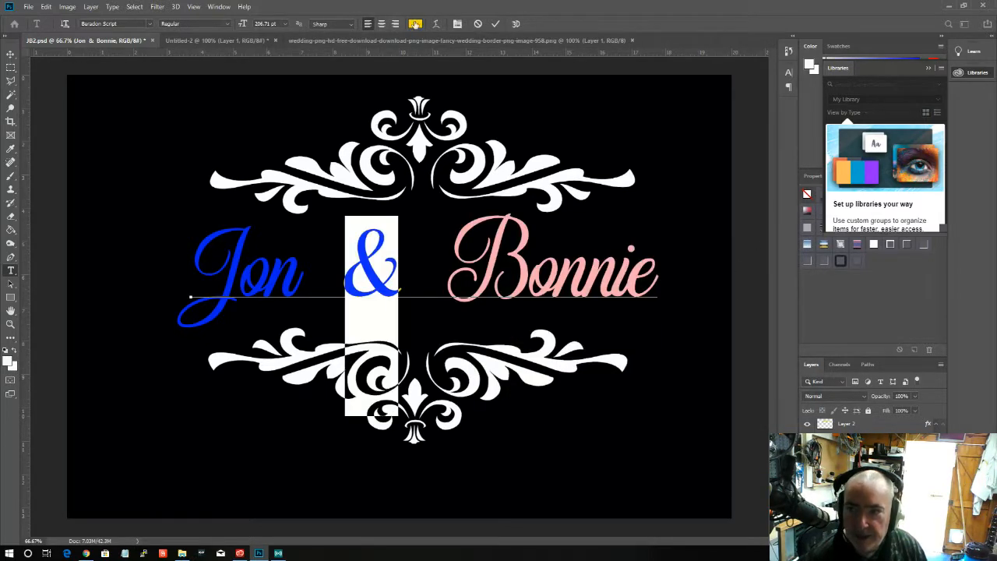
{"action": "left_click", "coordinate": [416, 24]}
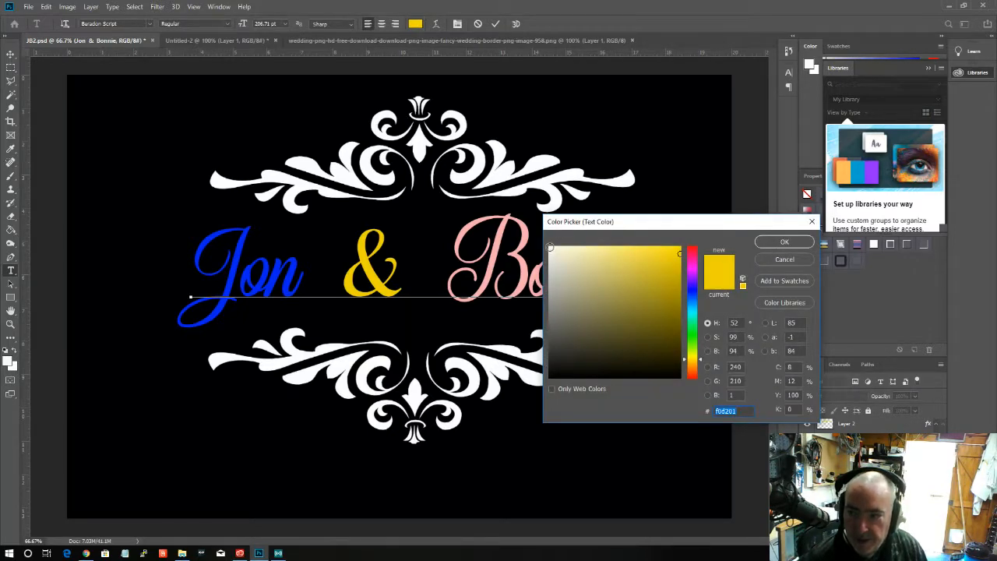
{"action": "left_click", "coordinate": [550, 248]}
{"action": "left_click", "coordinate": [781, 244]}
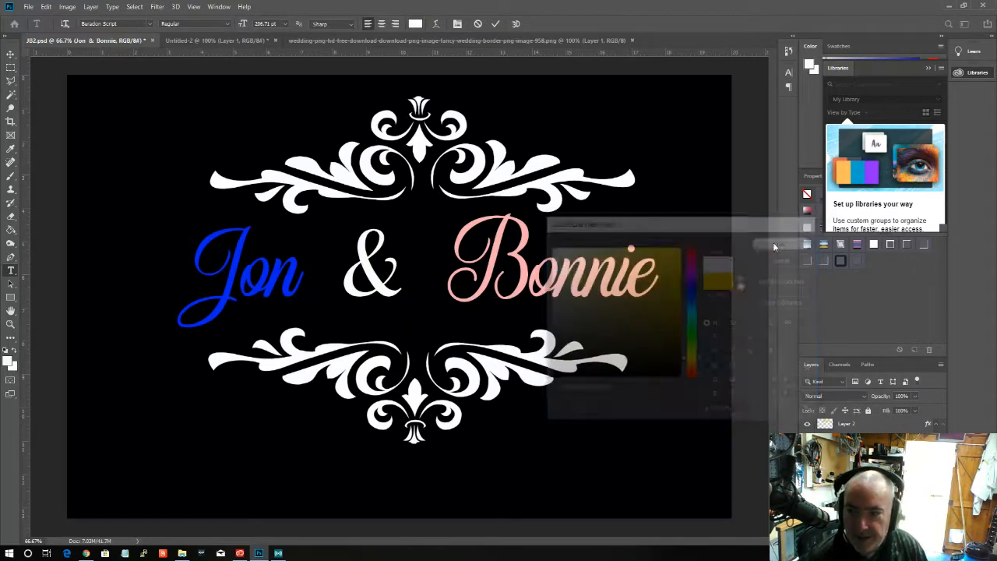
{"action": "left_click", "coordinate": [197, 239]}
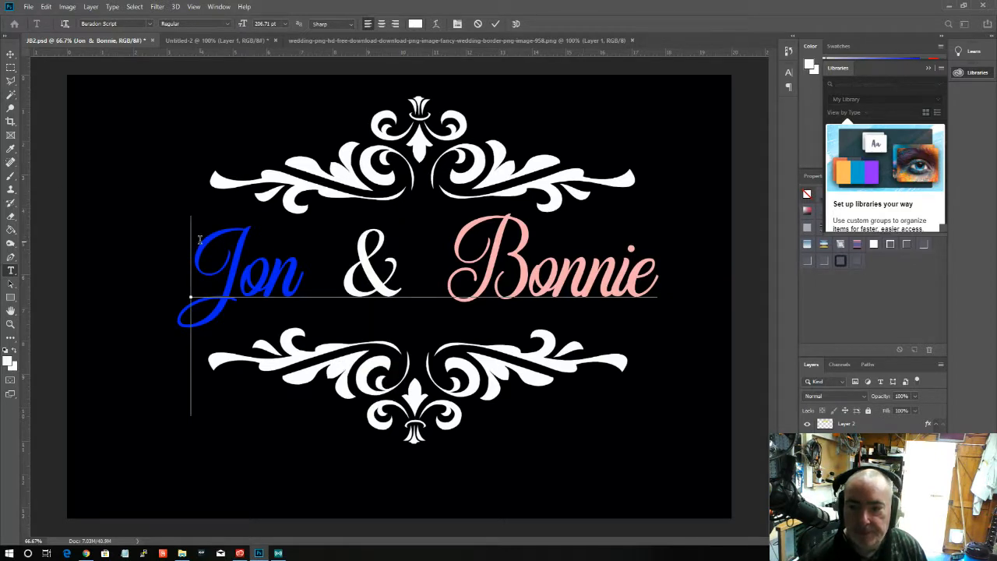
{"action": "right_click", "coordinate": [278, 179]}
{"action": "left_click", "coordinate": [10, 54]}
{"action": "left_click", "coordinate": [10, 55]}
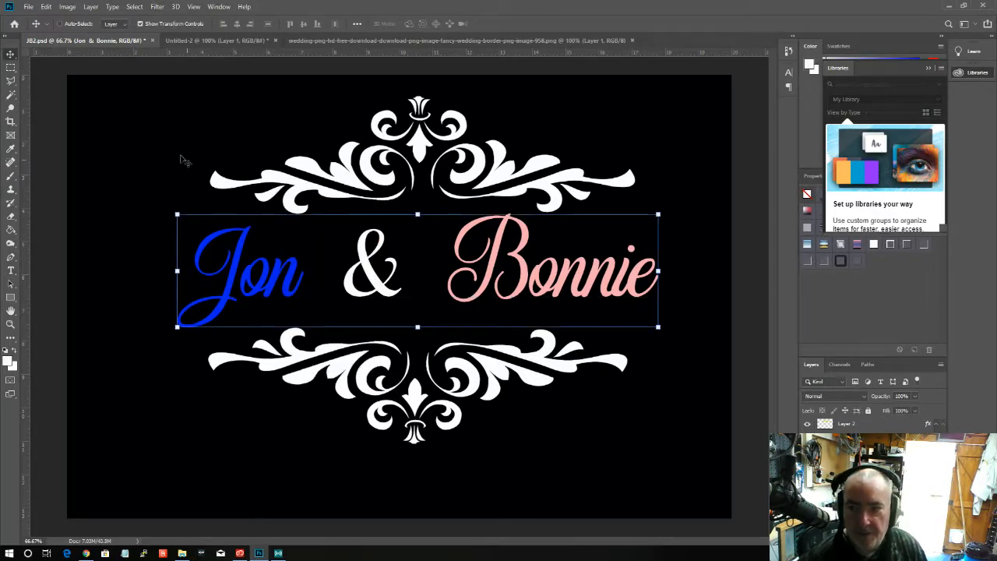
Save the recoloured document as JB3 in Photoshop format in the monograms folder
{"action": "left_click", "coordinate": [28, 6]}
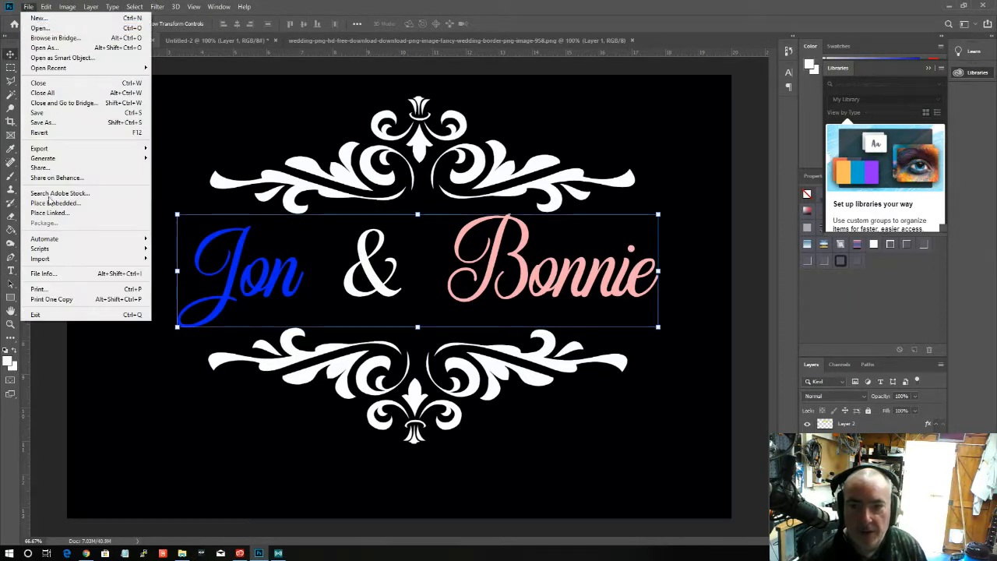
{"action": "left_click", "coordinate": [58, 126]}
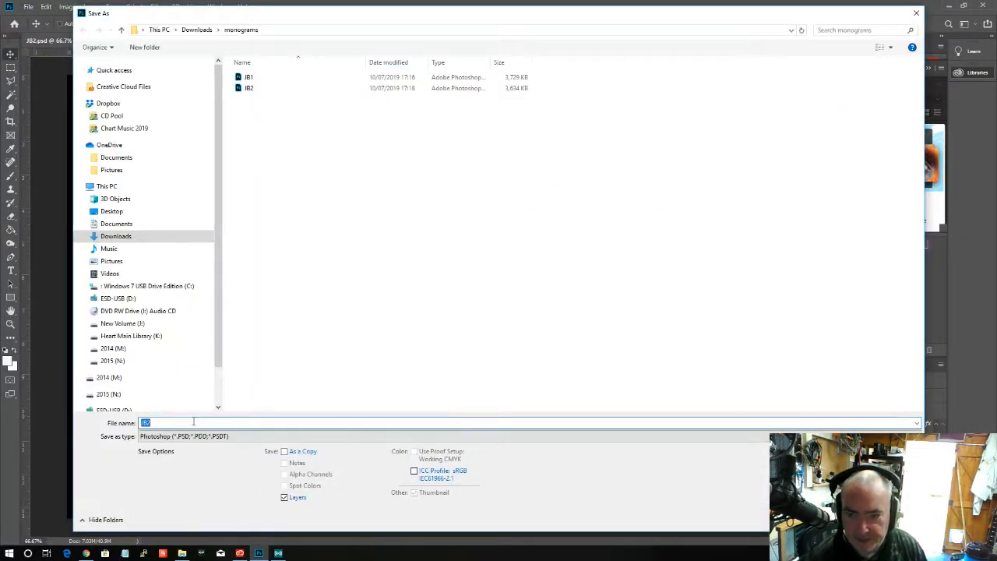
{"action": "left_click", "coordinate": [174, 423]}
{"action": "key", "text": "BackSpace"}
{"action": "type", "text": "3"}
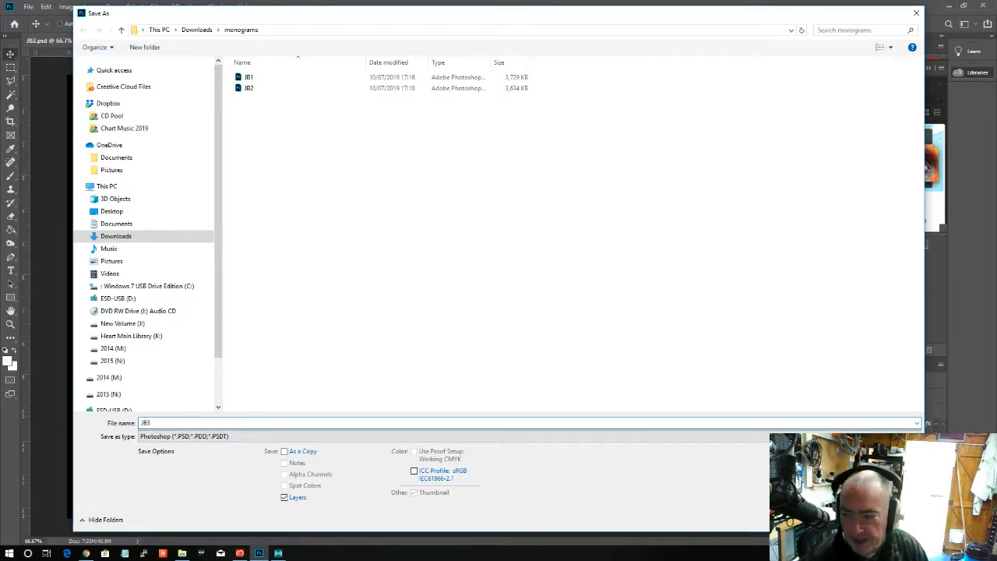
{"action": "key", "text": "Return"}
{"action": "left_click", "coordinate": [613, 163]}
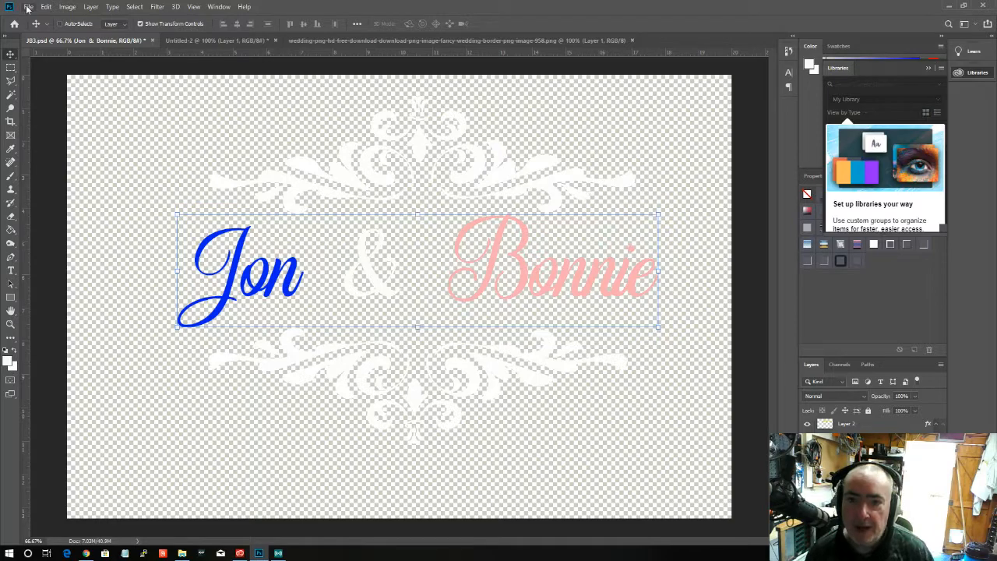
Save a PNG copy of the transparent monogram as JB3 in the monograms folder
{"action": "left_click", "coordinate": [27, 7]}
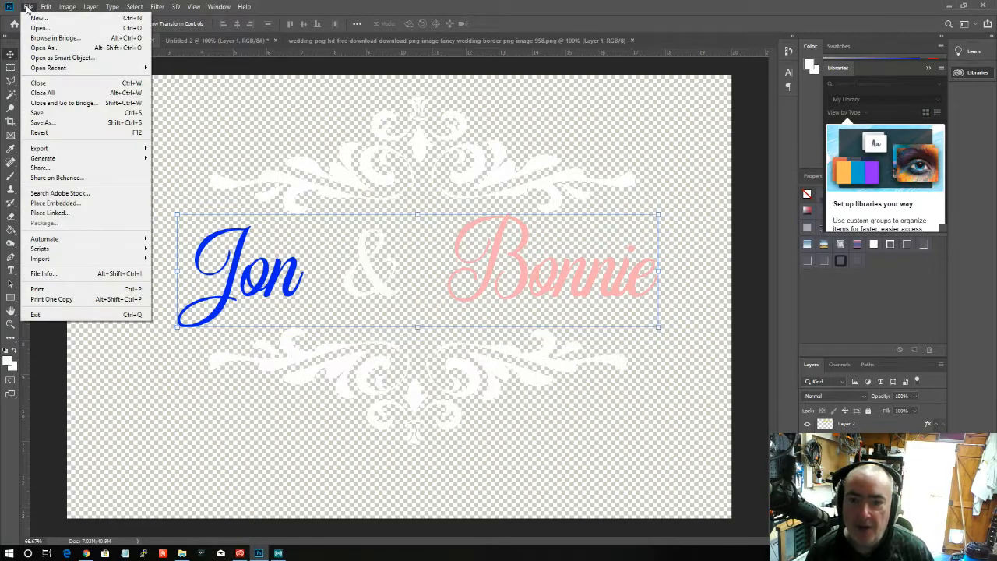
{"action": "left_click", "coordinate": [52, 123]}
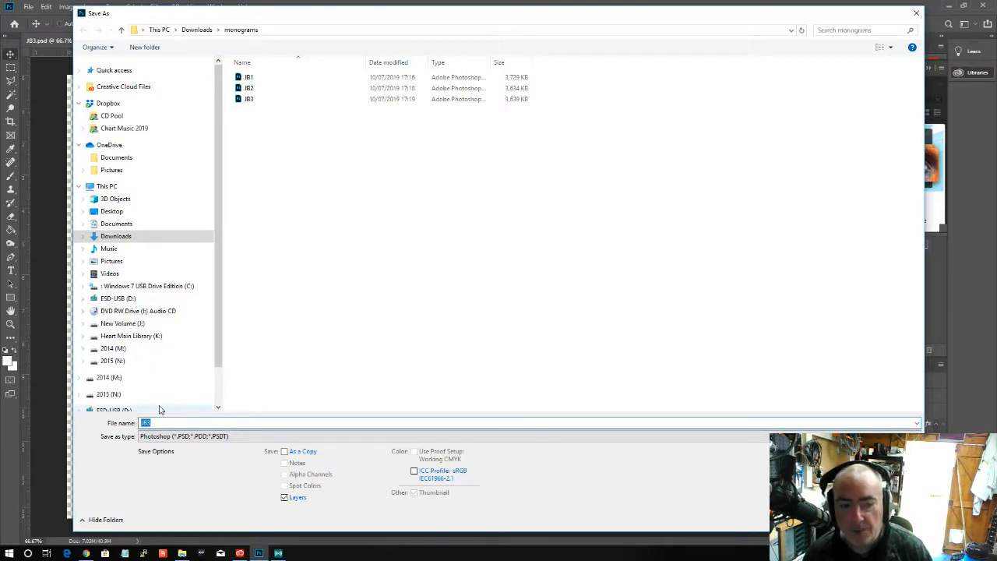
{"action": "left_click", "coordinate": [168, 437]}
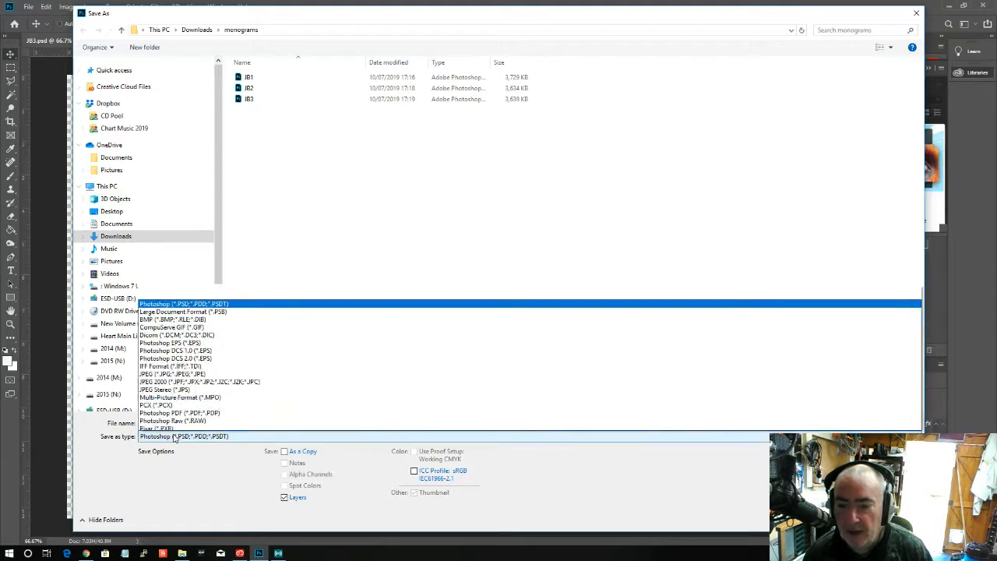
{"action": "left_click", "coordinate": [160, 394]}
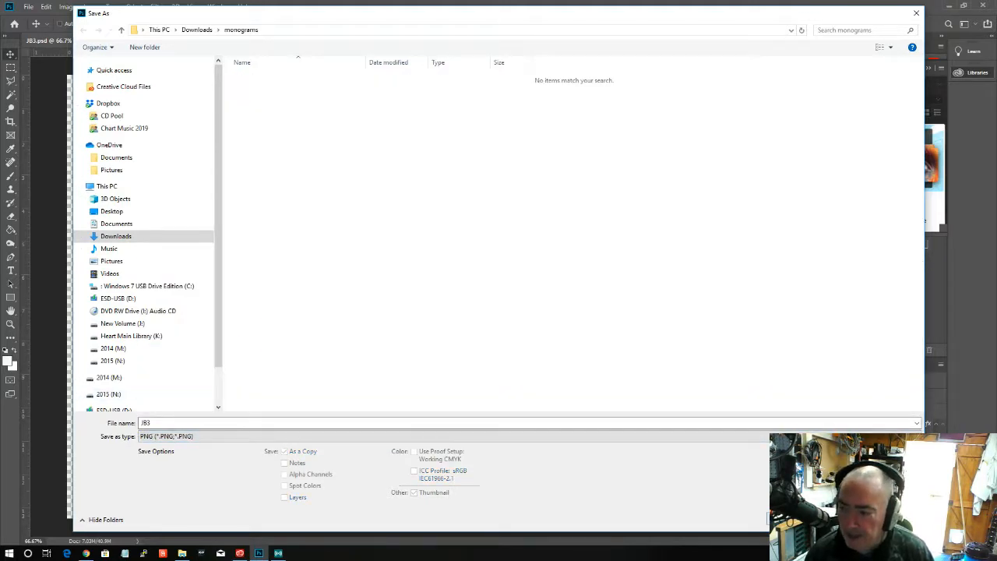
{"action": "key", "text": "Return"}
{"action": "left_click", "coordinate": [537, 164]}
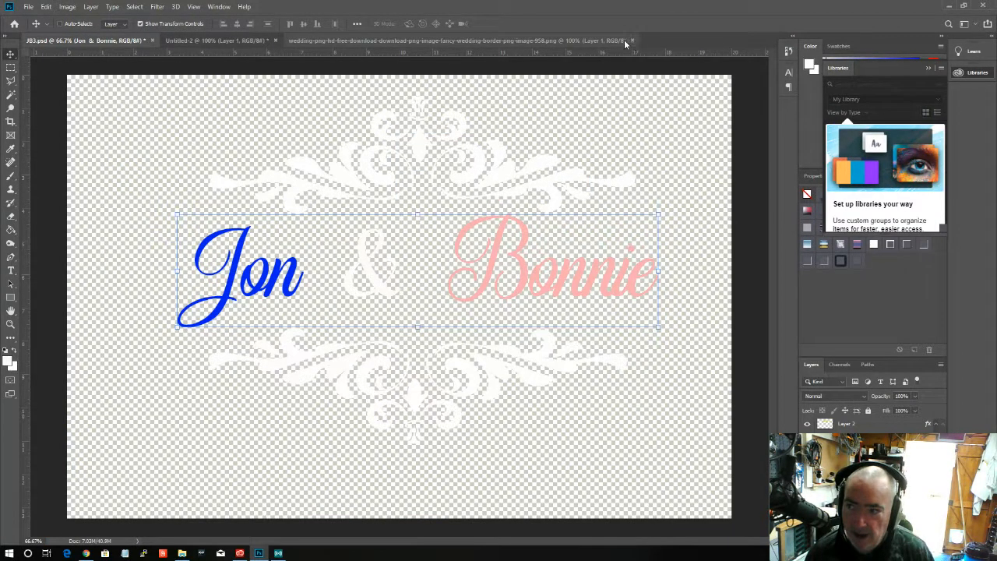
Close the JB3, Untitled-2 and wedding border documents without saving their changes
{"action": "left_click", "coordinate": [152, 40]}
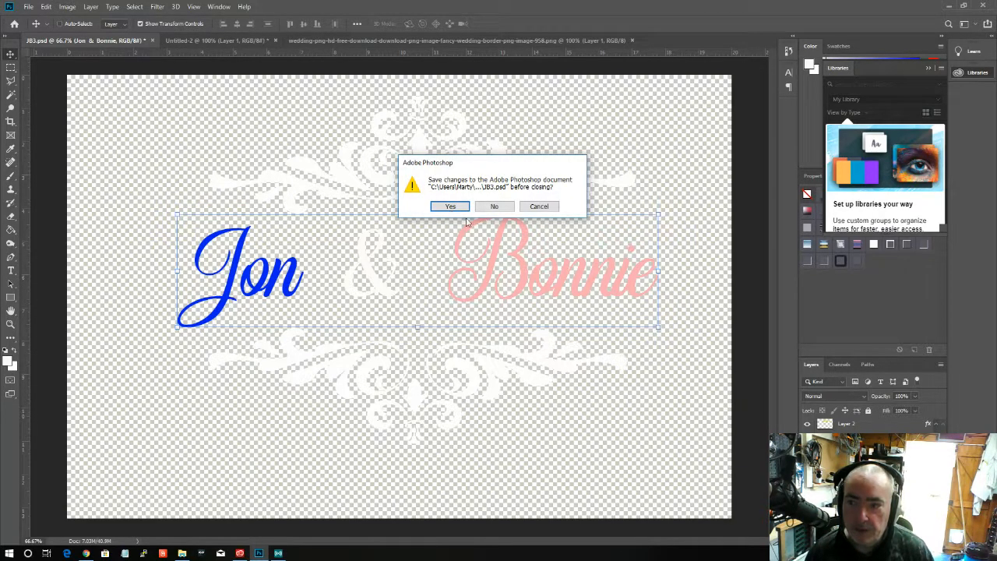
{"action": "left_click", "coordinate": [494, 206]}
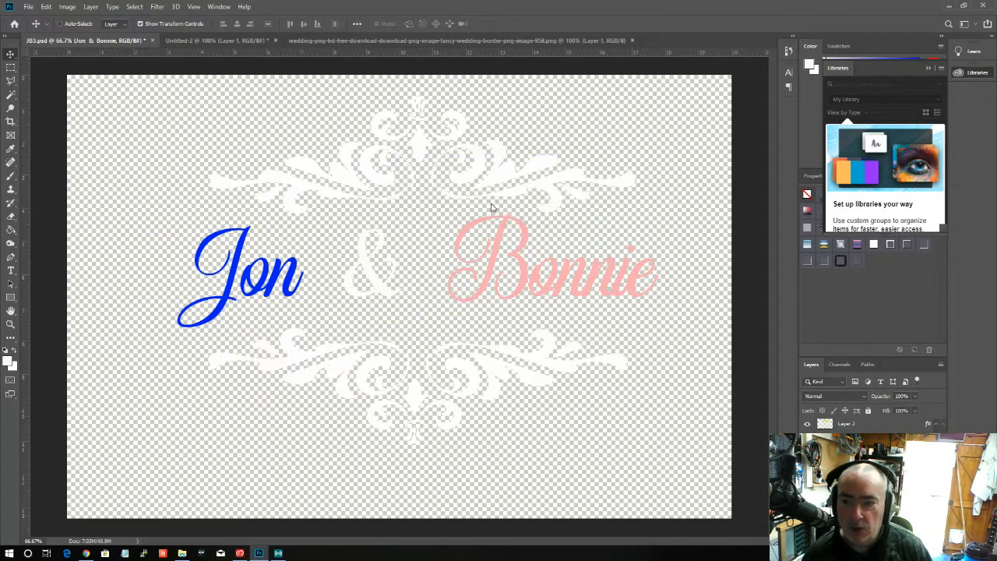
{"action": "left_click", "coordinate": [136, 40]}
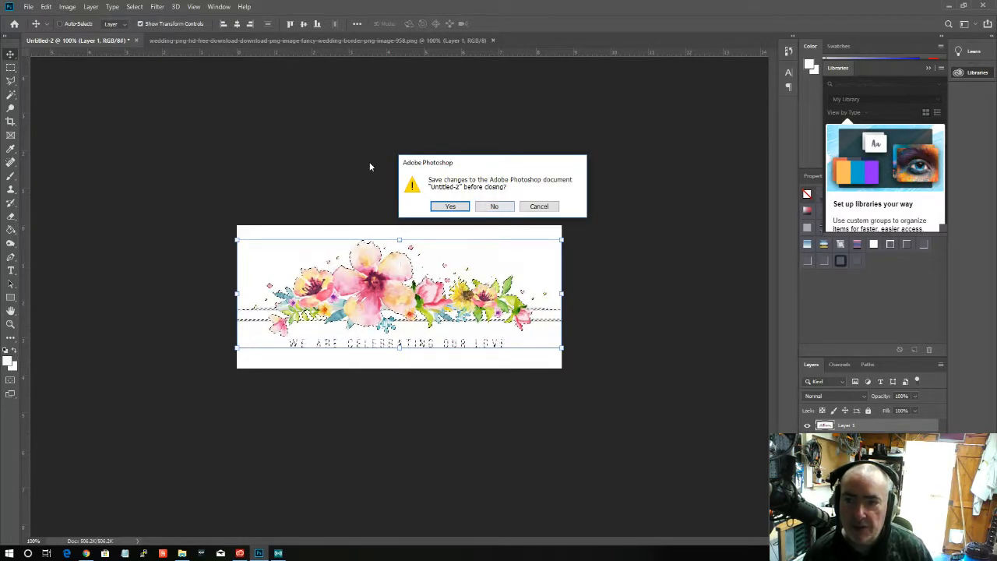
{"action": "left_click", "coordinate": [494, 206]}
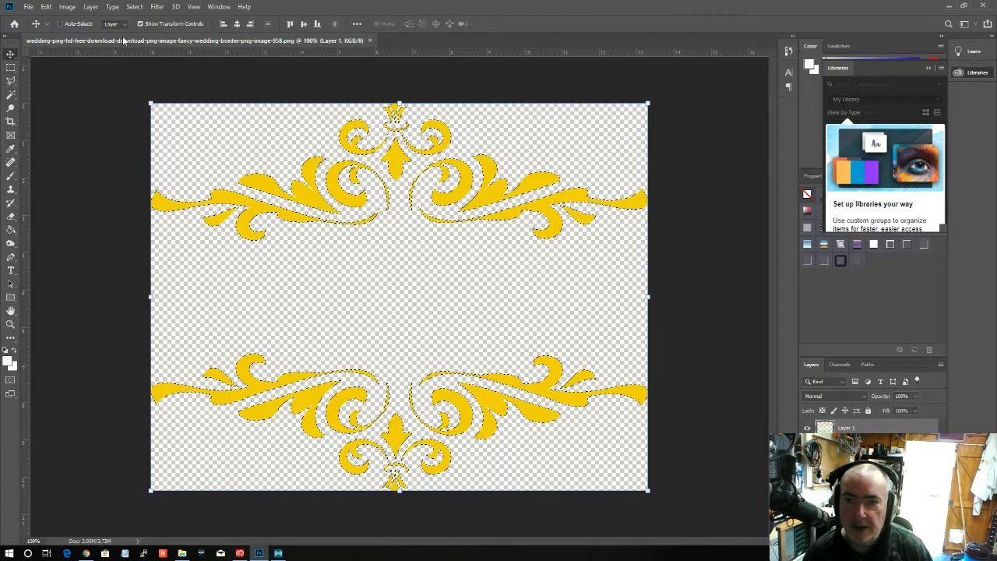
{"action": "left_click", "coordinate": [370, 40]}
Open the Photoshop files JB1 and JB2 together from the monograms folder
{"action": "left_click", "coordinate": [28, 7]}
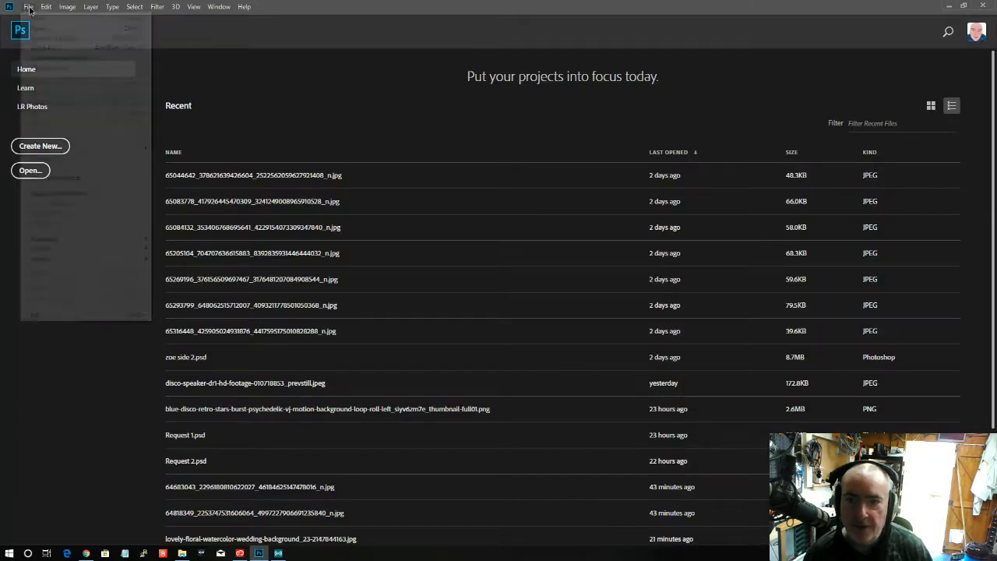
{"action": "left_click", "coordinate": [50, 29]}
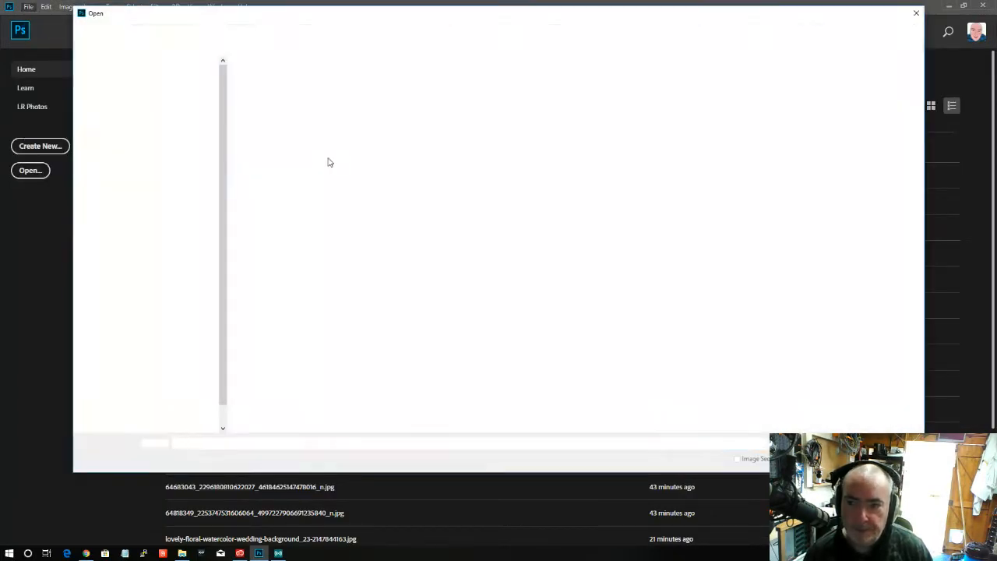
{"action": "left_click", "coordinate": [250, 77]}
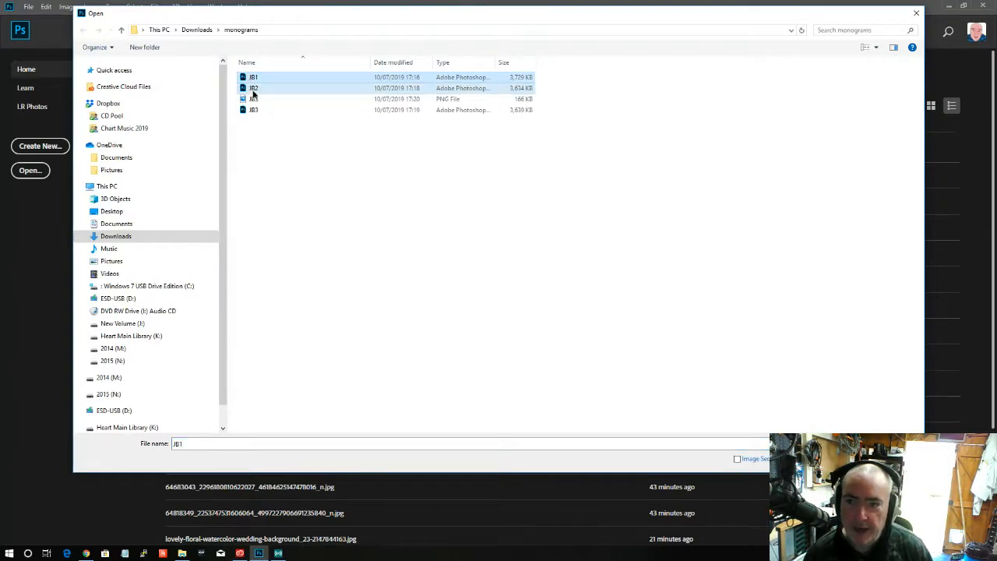
{"action": "left_click", "coordinate": [252, 88], "text": "shift"}
{"action": "key", "text": "Return"}
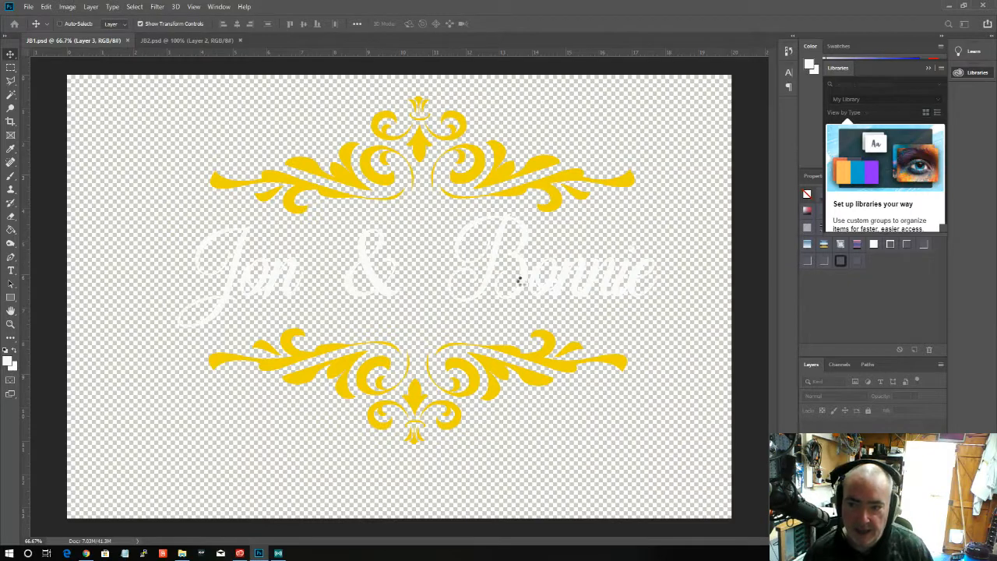
Save a PNG copy of JB2 in the monograms folder with the large file size option, and close the document
{"action": "left_click", "coordinate": [29, 7]}
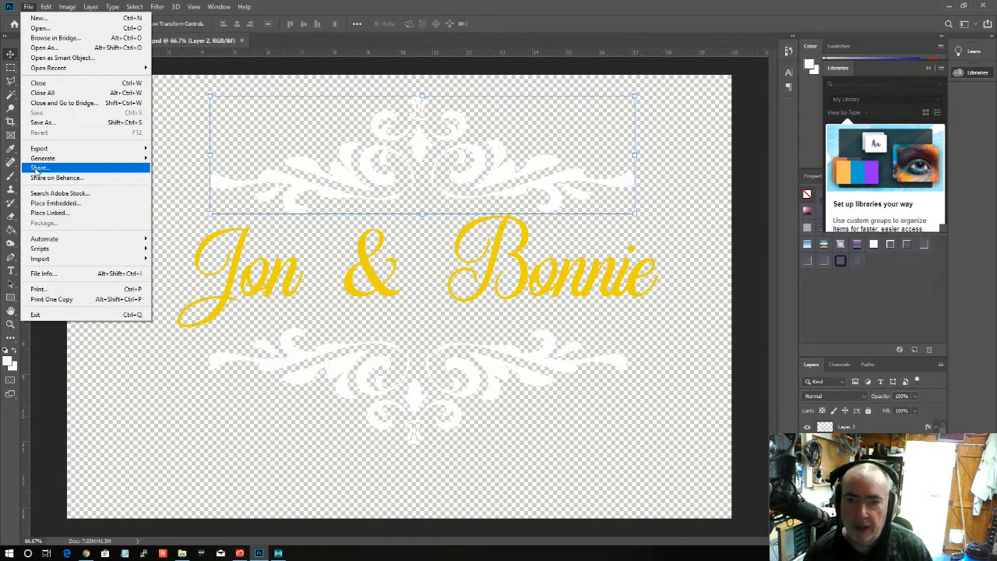
{"action": "left_click", "coordinate": [36, 123]}
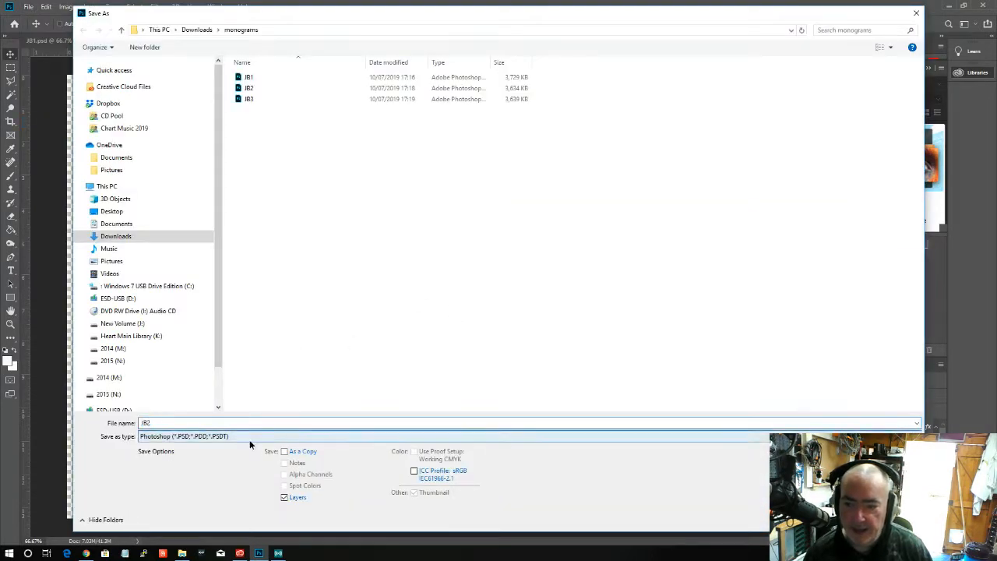
{"action": "left_click", "coordinate": [249, 438]}
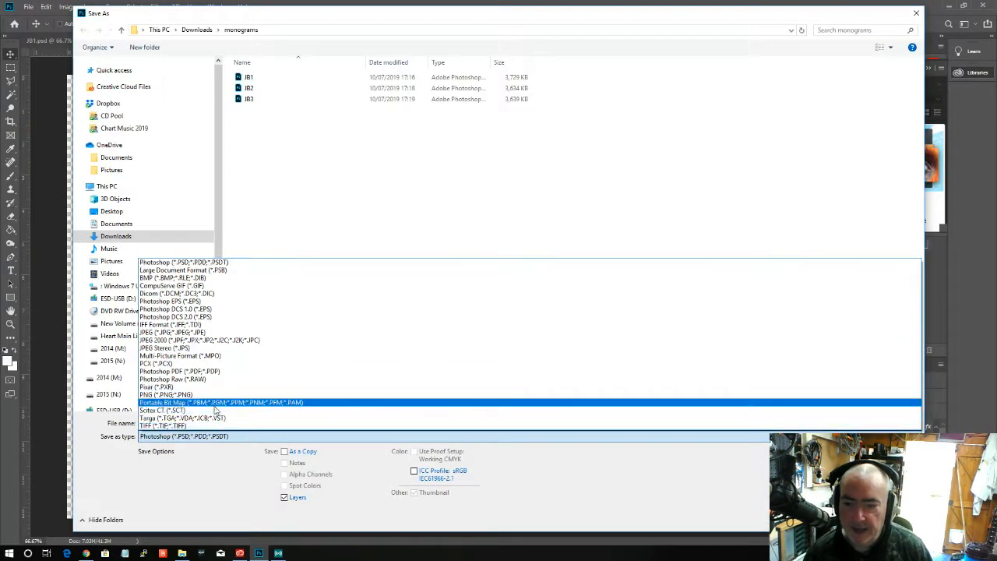
{"action": "left_click", "coordinate": [214, 399]}
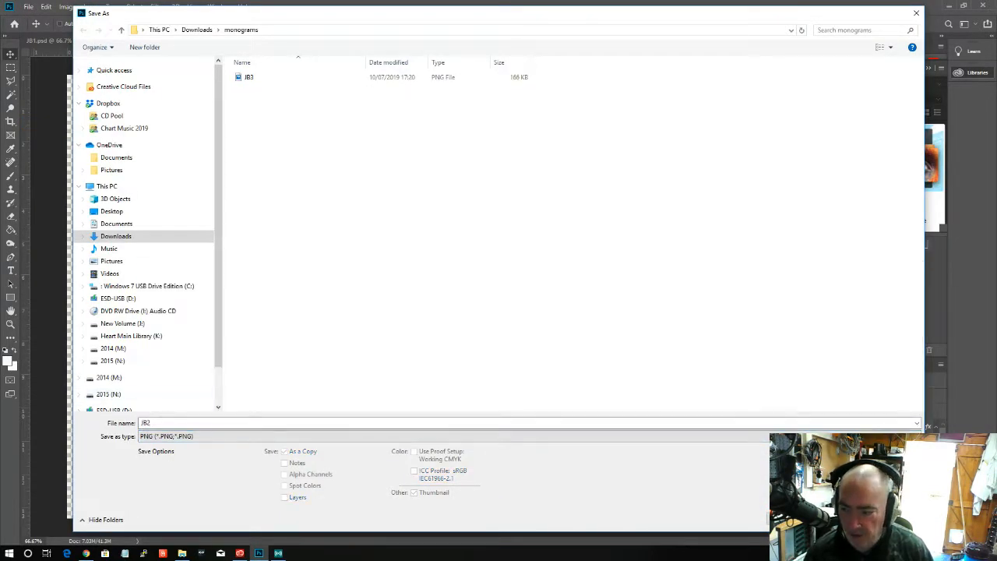
{"action": "key", "text": "Return"}
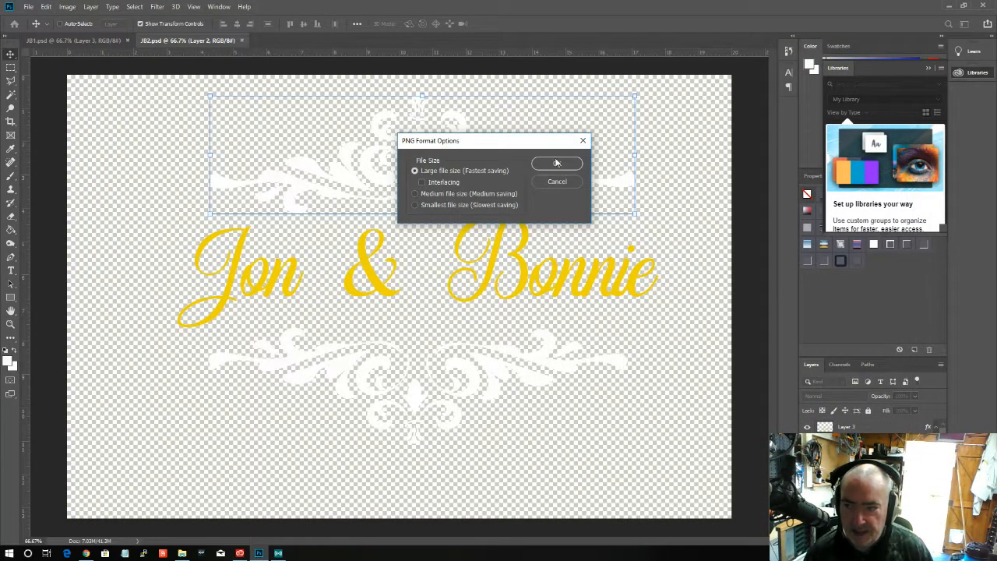
{"action": "left_click", "coordinate": [557, 163]}
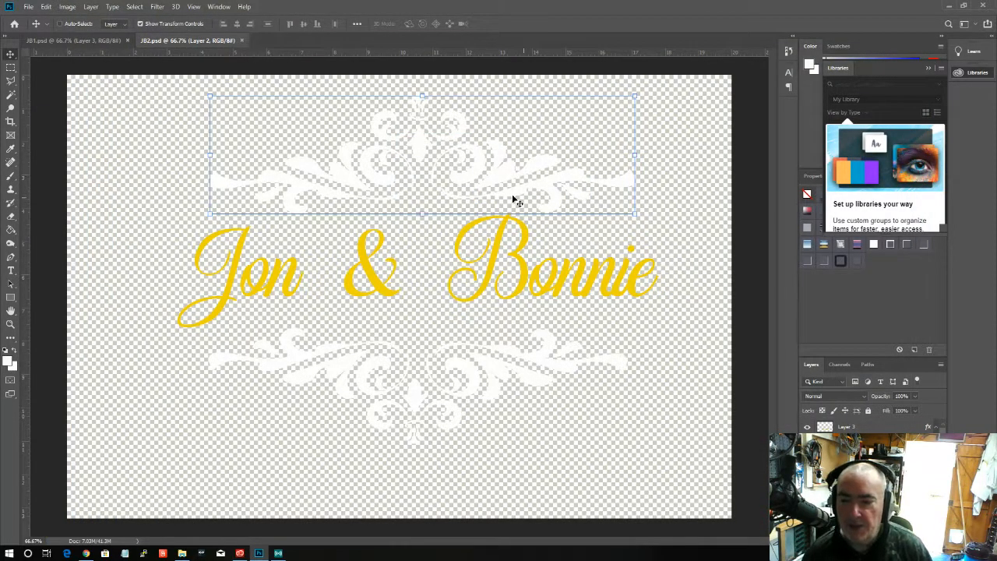
{"action": "left_click", "coordinate": [242, 40]}
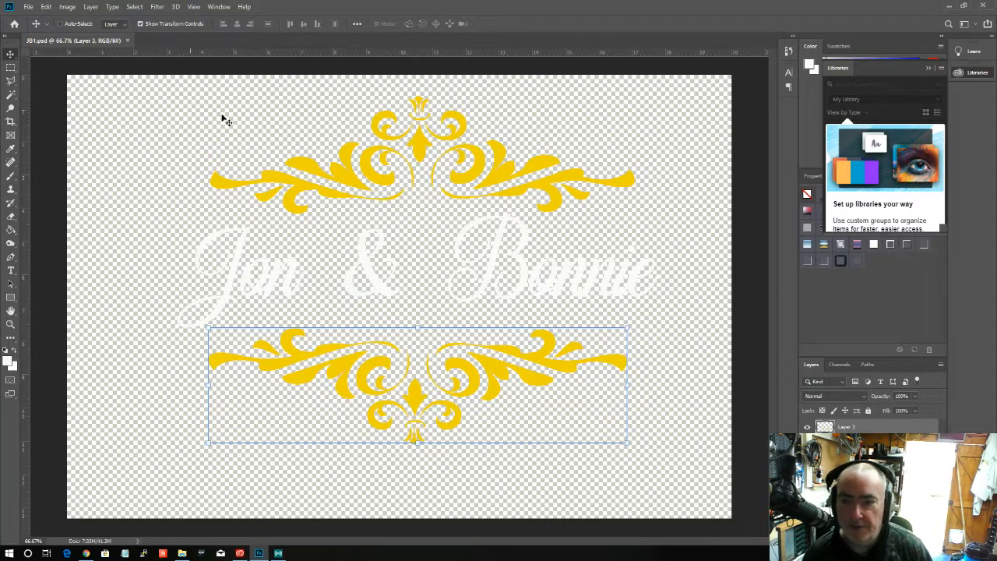
Save a PNG copy of JB1 in the monograms folder with the large file size option, and close the document
{"action": "left_click", "coordinate": [28, 6]}
{"action": "left_click", "coordinate": [42, 122]}
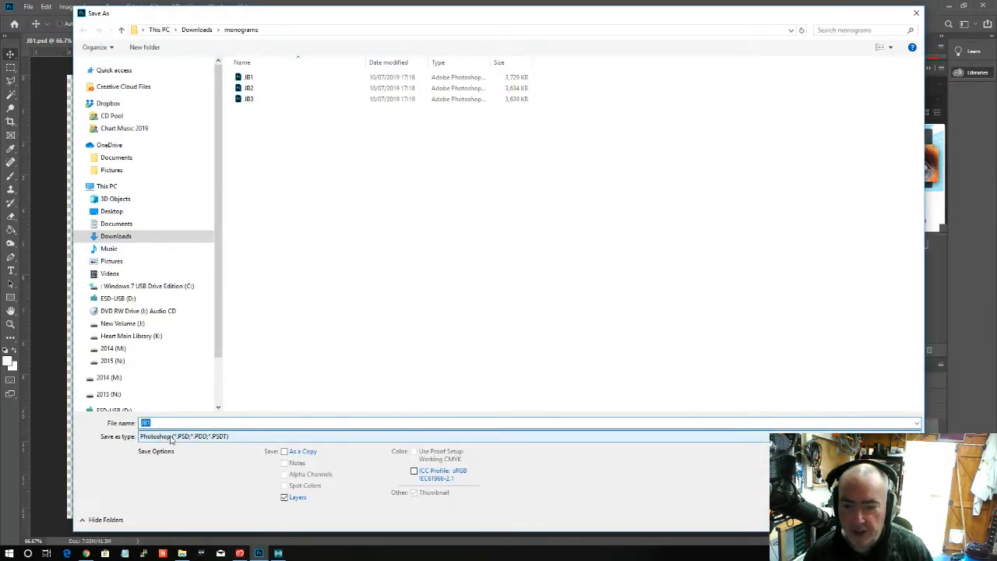
{"action": "left_click", "coordinate": [173, 436]}
{"action": "left_click", "coordinate": [165, 395]}
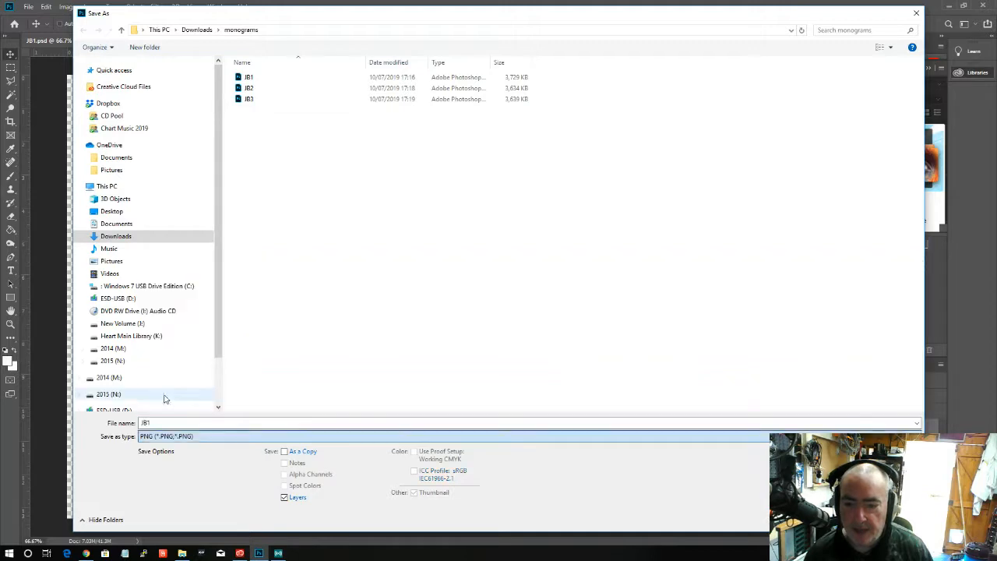
{"action": "key", "text": "Return"}
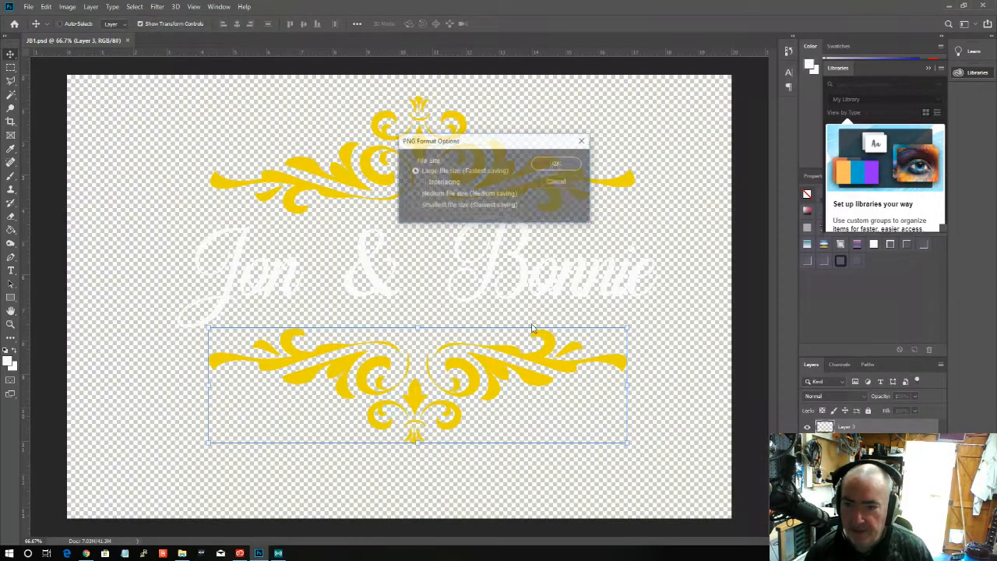
{"action": "left_click", "coordinate": [552, 164]}
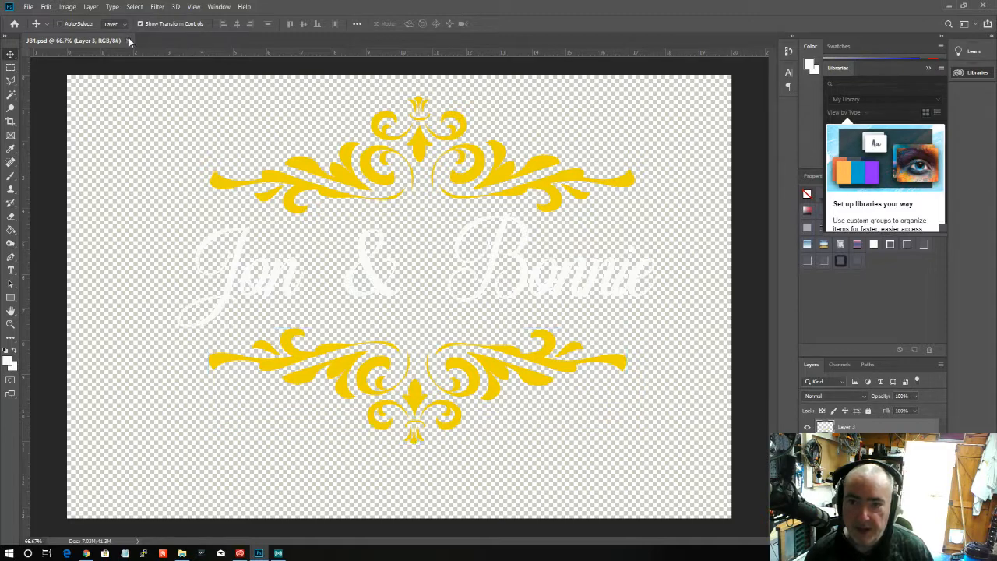
{"action": "left_click", "coordinate": [128, 40]}
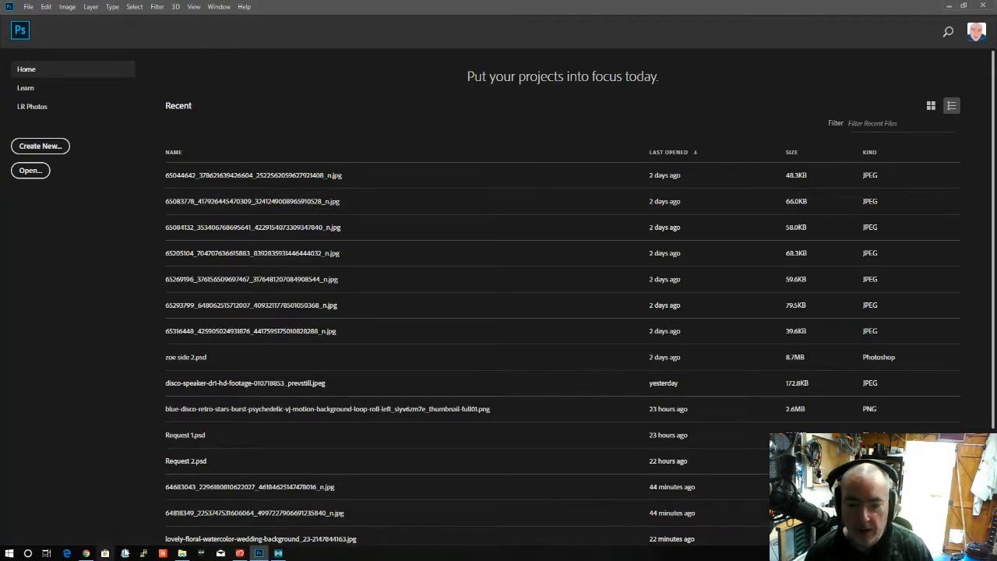
Switch to File Explorer, open the monograms folder in Downloads and show its files as large thumbnails
{"action": "left_click", "coordinate": [181, 554]}
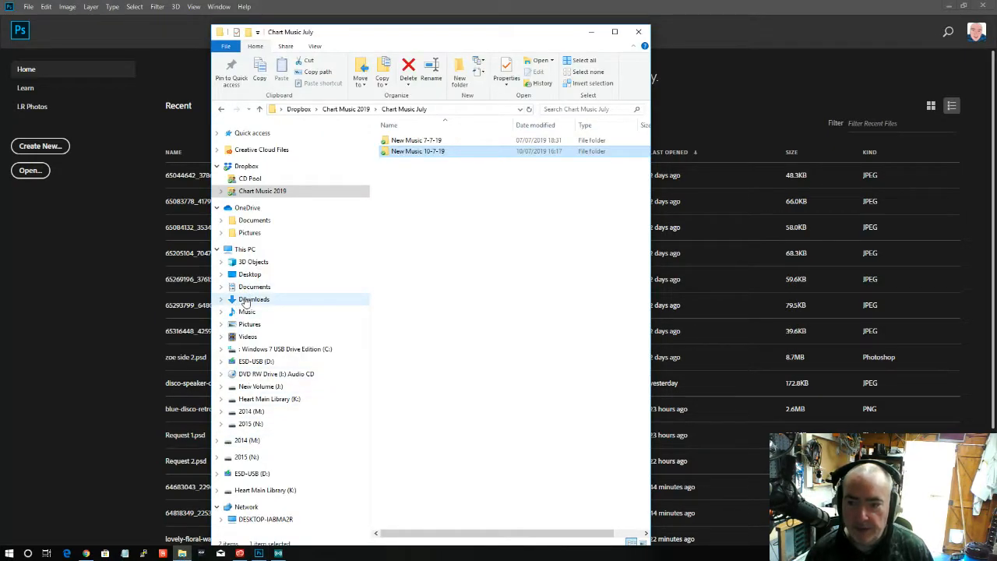
{"action": "left_click", "coordinate": [246, 301]}
{"action": "scroll", "coordinate": [471, 312], "scroll_direction": "down", "scroll_amount": 3}
{"action": "scroll", "coordinate": [471, 312], "scroll_direction": "up", "scroll_amount": 1}
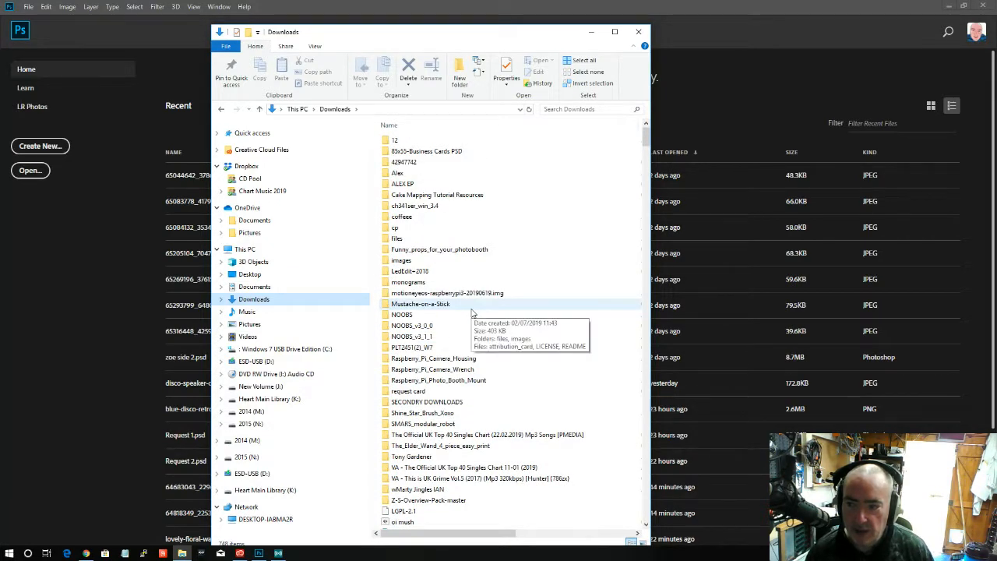
{"action": "scroll", "coordinate": [471, 312], "scroll_direction": "down", "scroll_amount": 3}
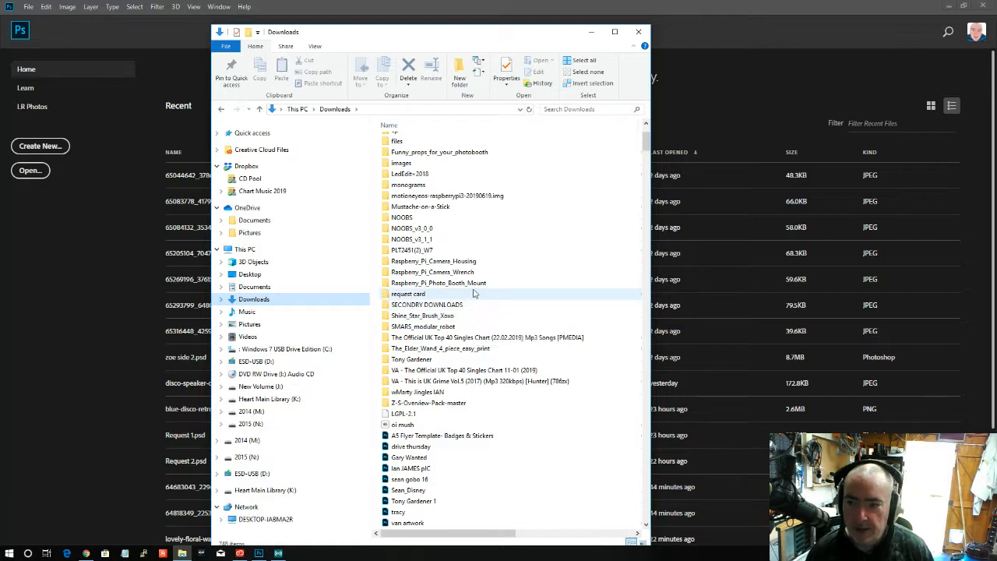
{"action": "double_click", "coordinate": [406, 185]}
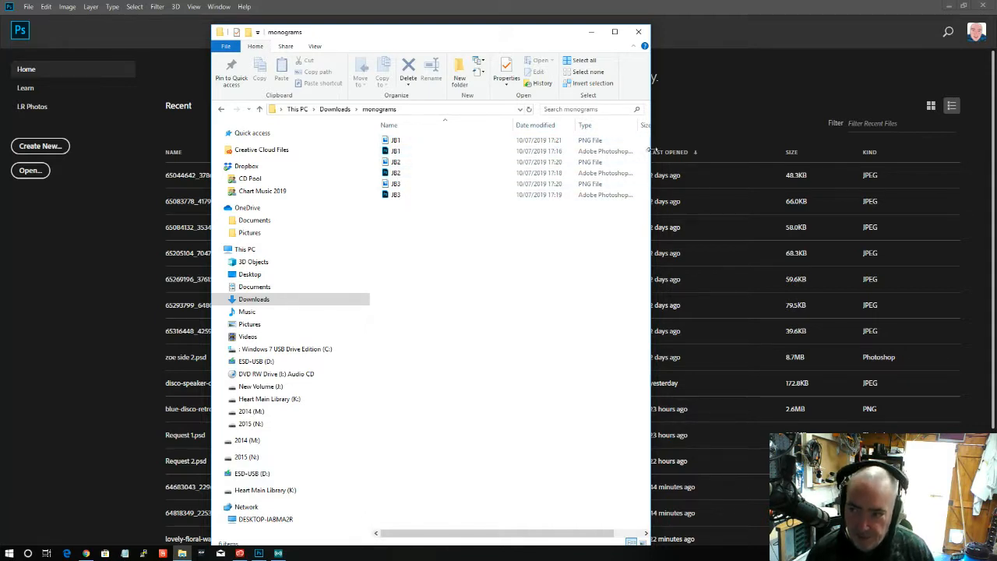
{"action": "left_click", "coordinate": [643, 541]}
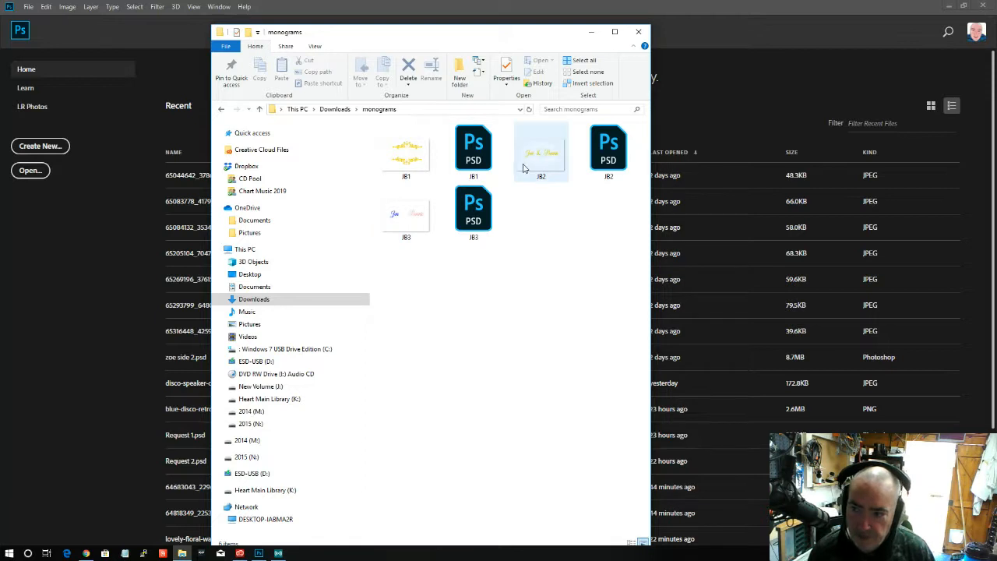
View the JB1 PNG in the image viewer and return to the monograms folder
{"action": "left_click", "coordinate": [406, 163]}
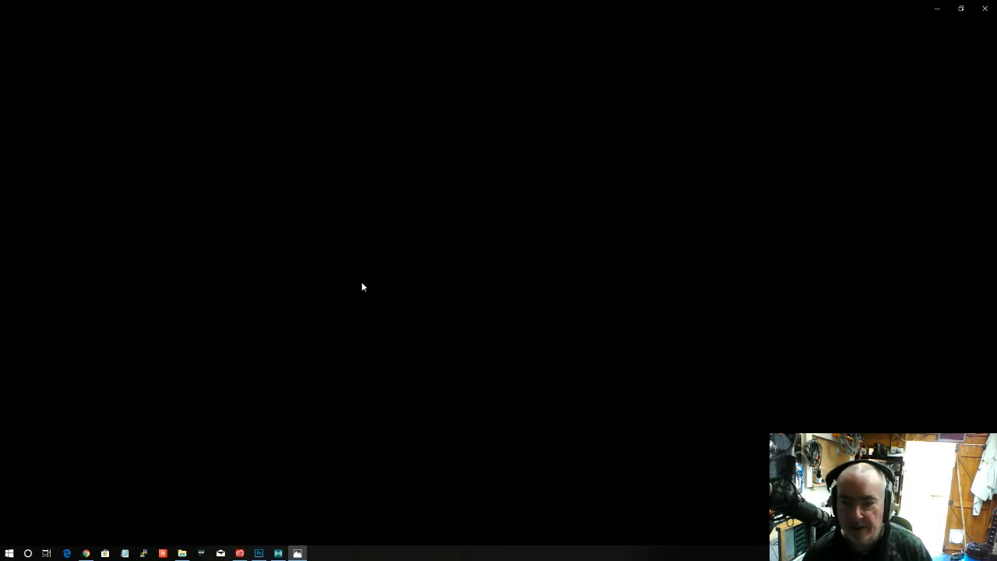
{"action": "left_click", "coordinate": [296, 553]}
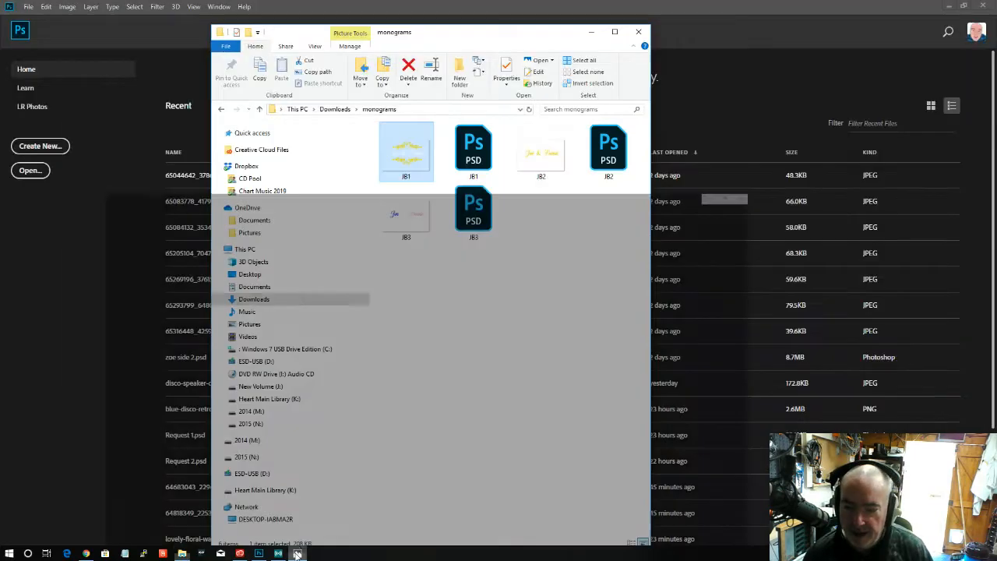
{"action": "left_click", "coordinate": [297, 553]}
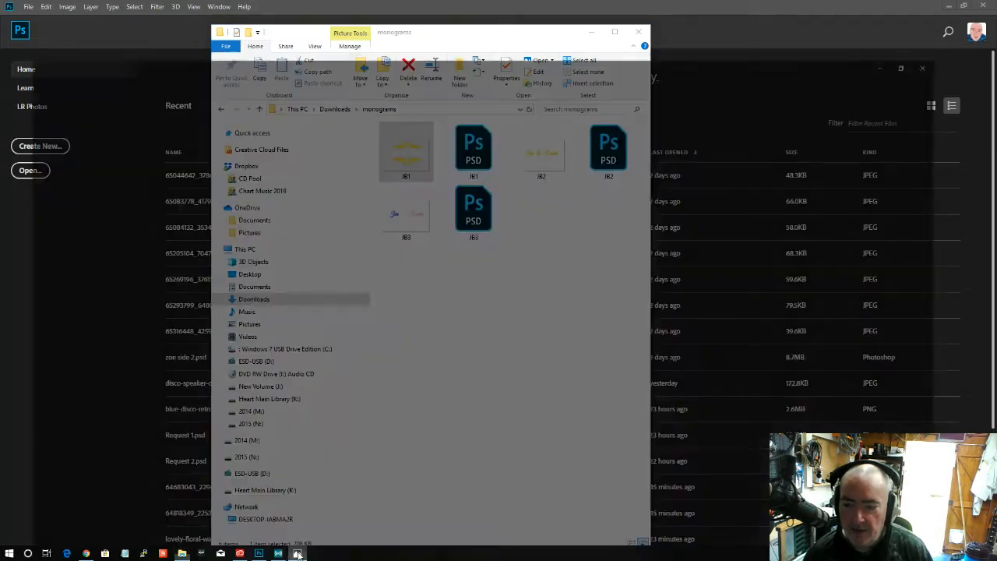
{"action": "left_click", "coordinate": [297, 553]}
Open the JB2 PNG in Paint and examine how the names and ornaments appear there
{"action": "left_click", "coordinate": [542, 155]}
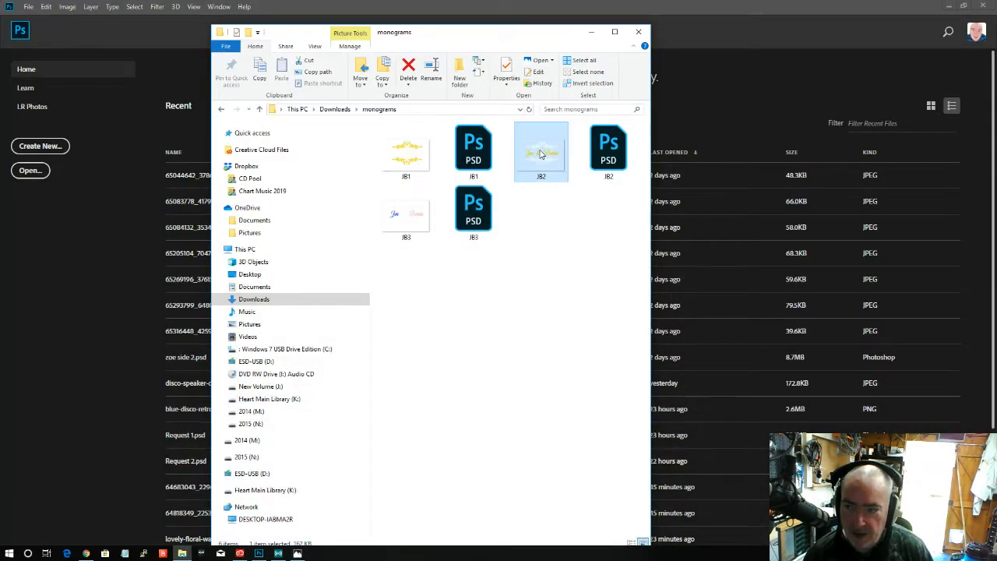
{"action": "right_click", "coordinate": [543, 156]}
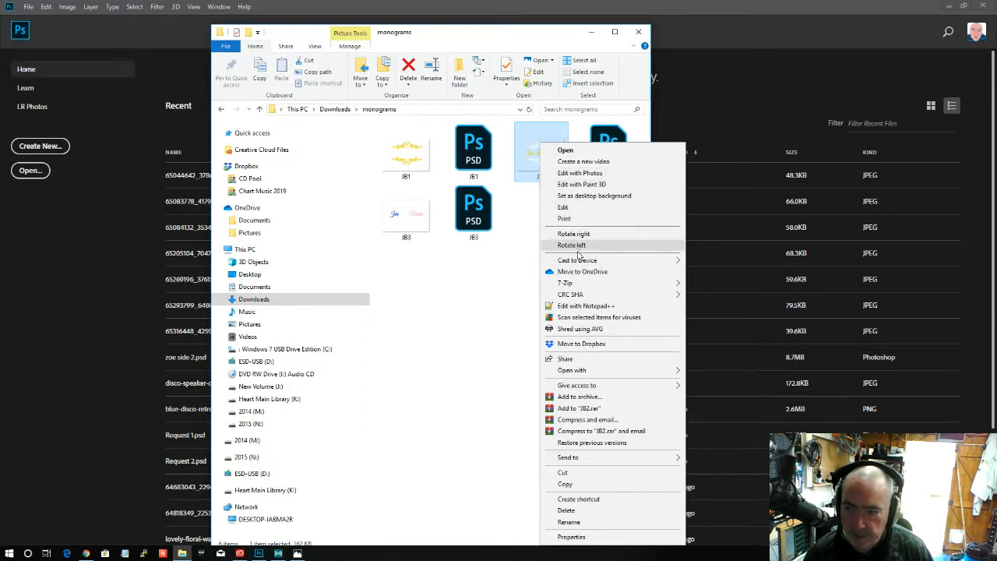
{"action": "mouse_move", "coordinate": [584, 371]}
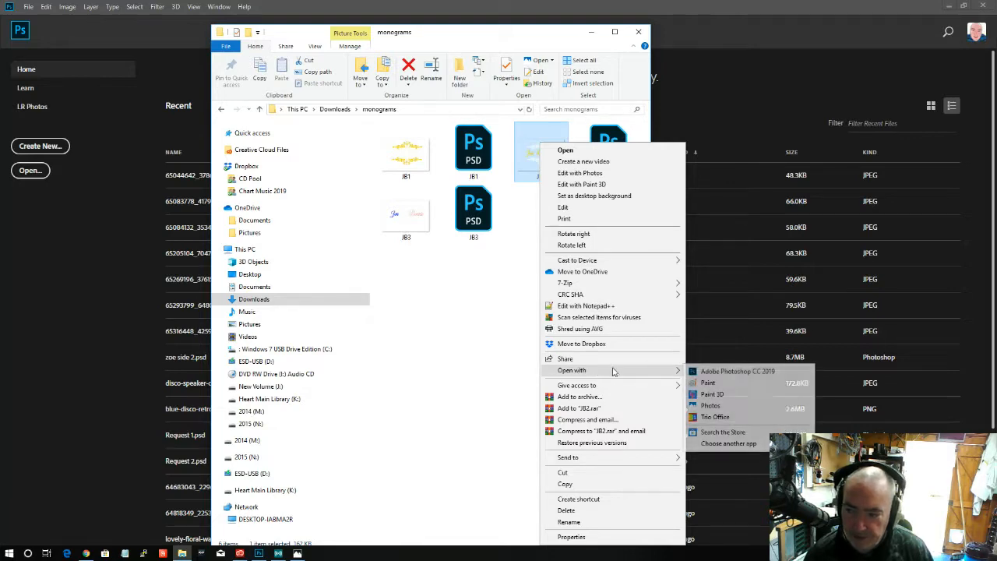
{"action": "left_click", "coordinate": [706, 384]}
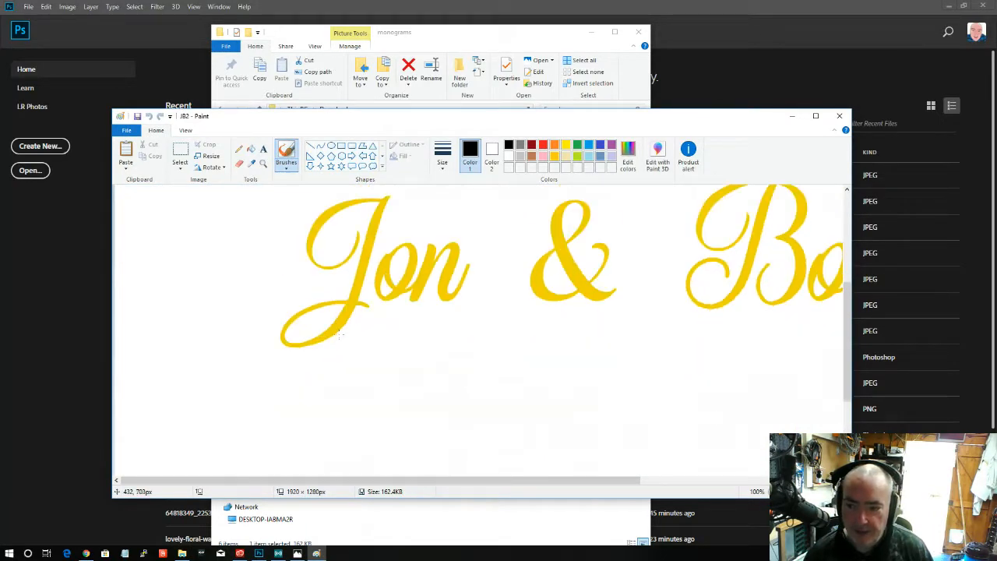
{"action": "scroll", "coordinate": [339, 334], "scroll_direction": "up", "scroll_amount": 3}
{"action": "scroll", "coordinate": [341, 337], "scroll_direction": "down", "scroll_amount": 3}
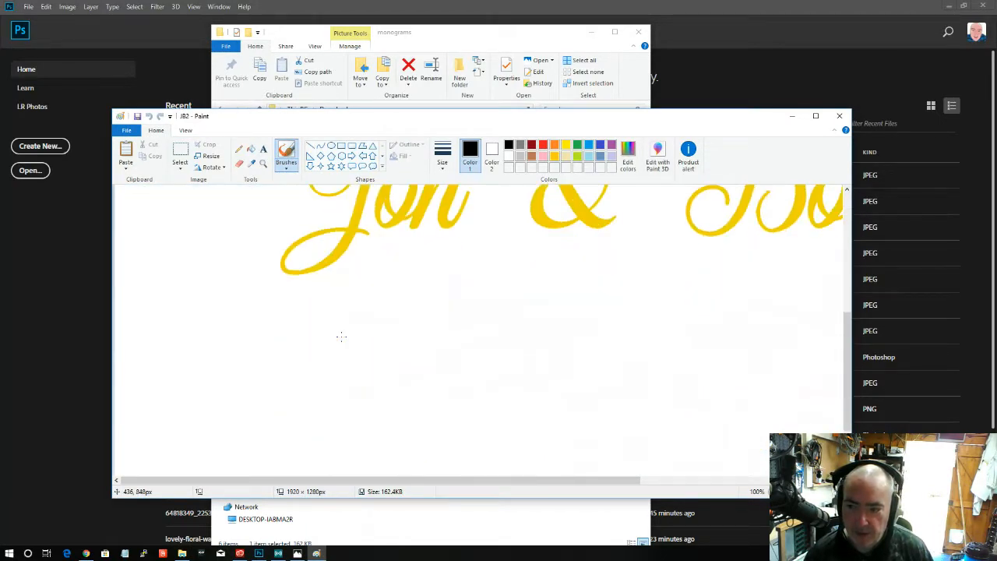
{"action": "scroll", "coordinate": [341, 336], "scroll_direction": "up", "scroll_amount": 2}
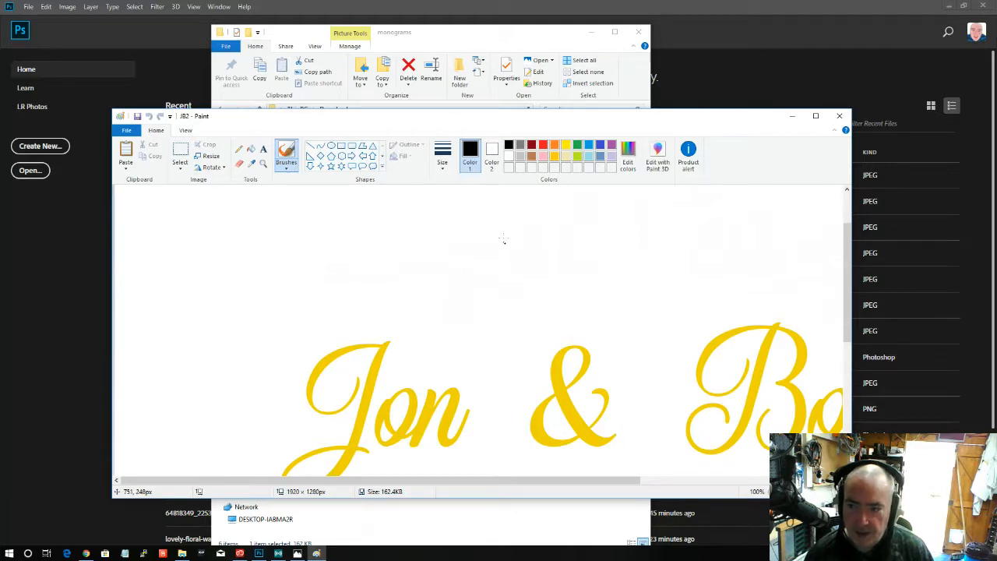
{"action": "scroll", "coordinate": [394, 265], "scroll_direction": "down", "scroll_amount": 4}
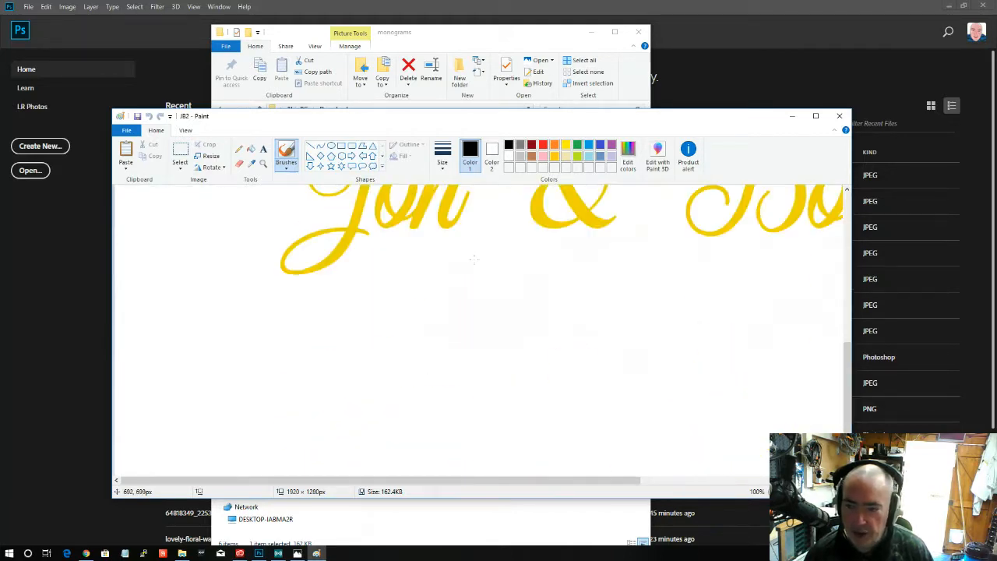
Finish viewing the JB2 PNG, close Paint, and check the JB1 and JB3 PNG thumbnails in the monograms folder
{"action": "scroll", "coordinate": [612, 201], "scroll_direction": "up", "scroll_amount": 5}
{"action": "left_click", "coordinate": [839, 115]}
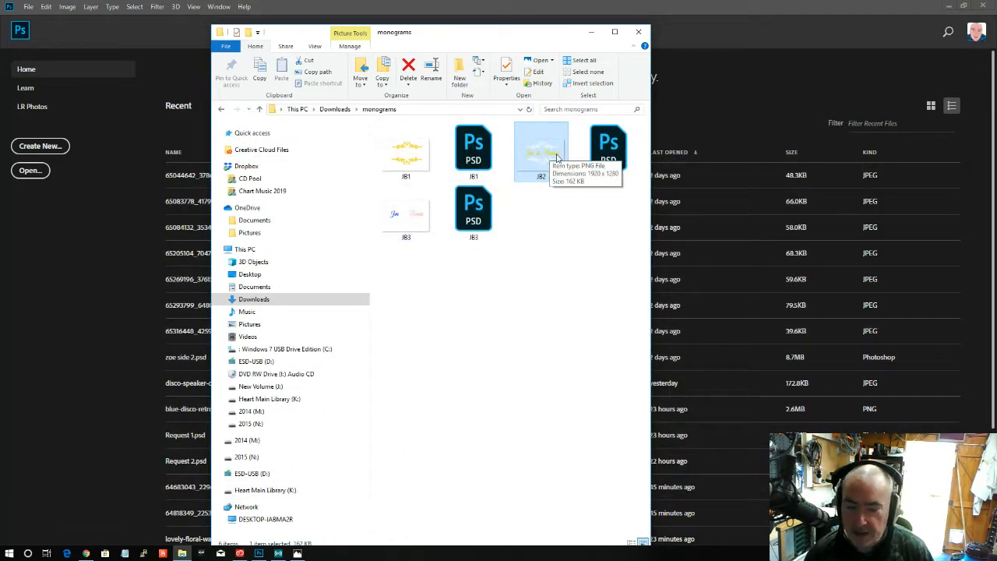
{"action": "left_click", "coordinate": [421, 159]}
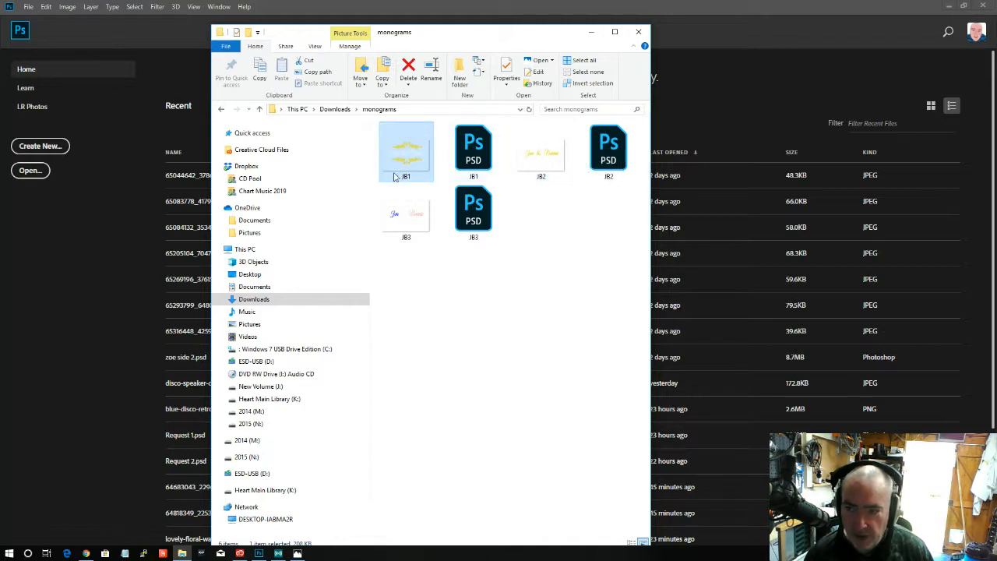
{"action": "left_click", "coordinate": [396, 215]}
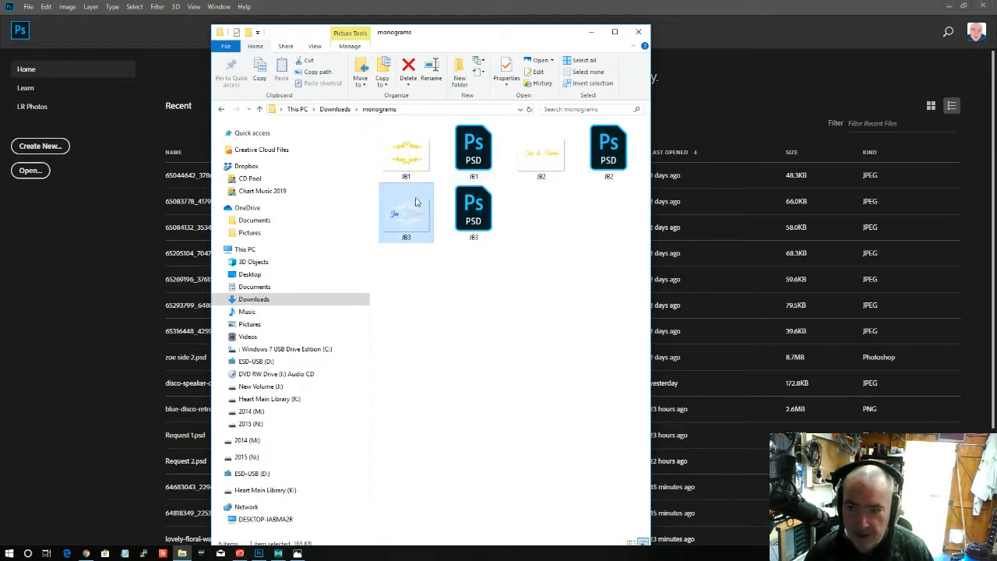
Bring the JB1 PNG back up in the image viewer, and close both the viewer and the monograms folder window
{"action": "left_click", "coordinate": [300, 554]}
{"action": "left_click", "coordinate": [299, 554]}
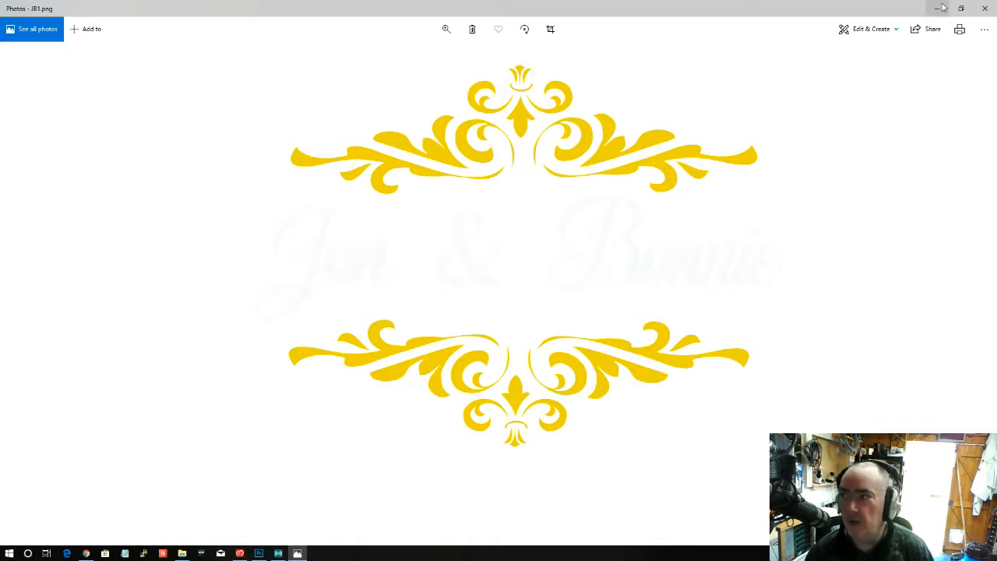
{"action": "left_click", "coordinate": [985, 8]}
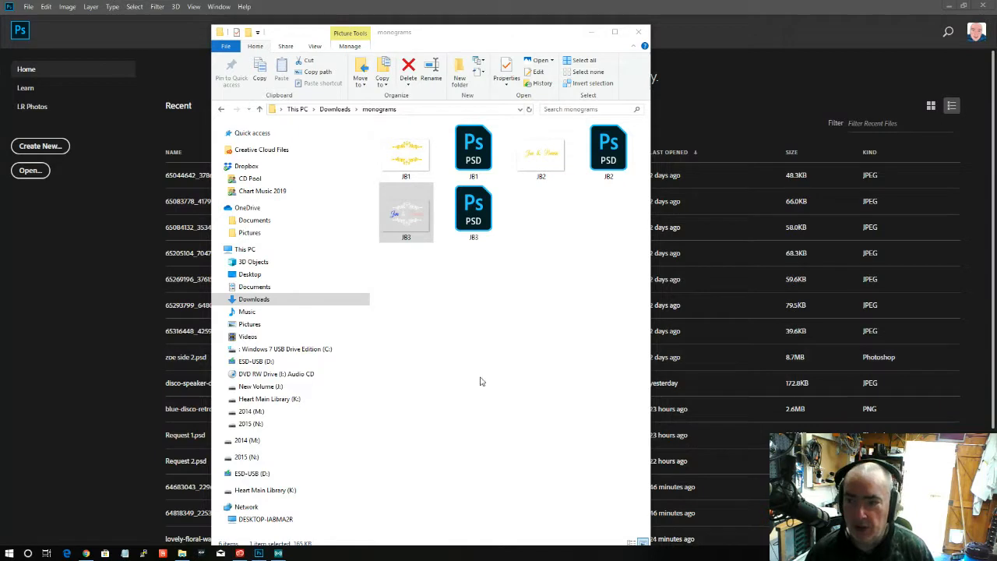
{"action": "left_click", "coordinate": [642, 32]}
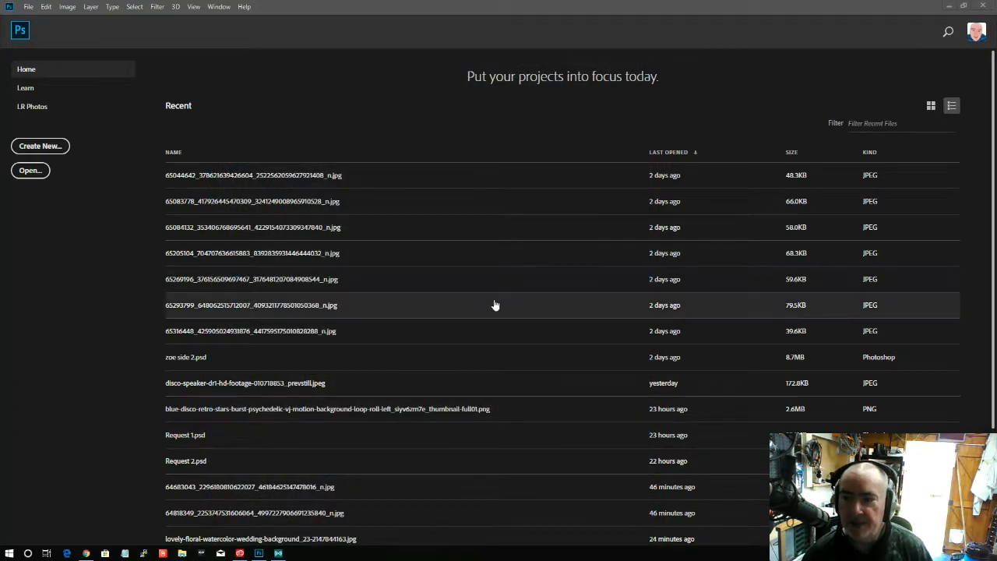